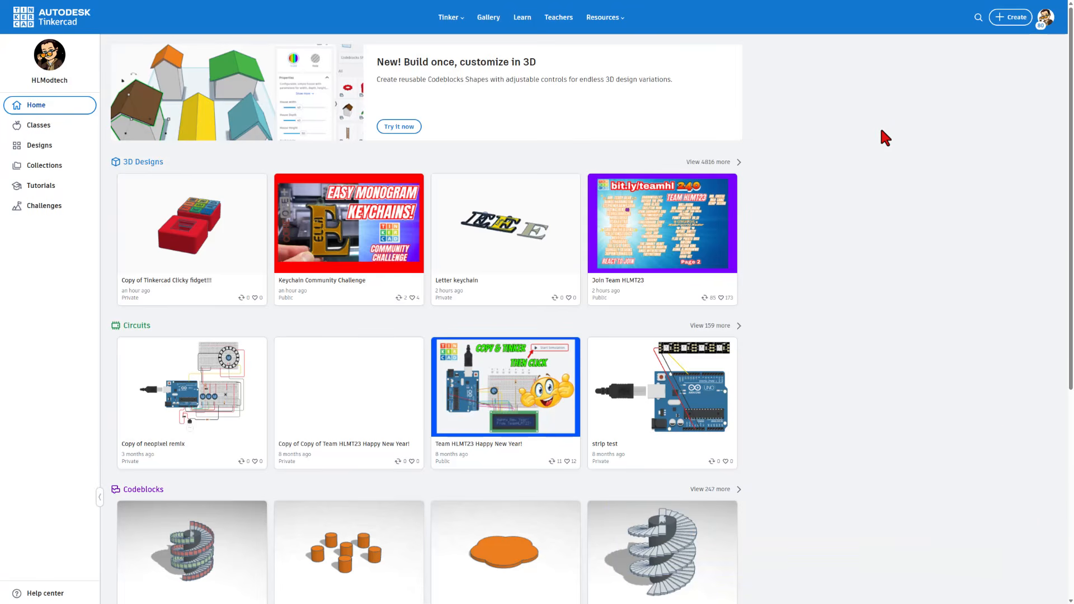
Create a new 3D design and rename it "8 ball nfc".
{"action": "left_click", "coordinate": [1008, 19]}
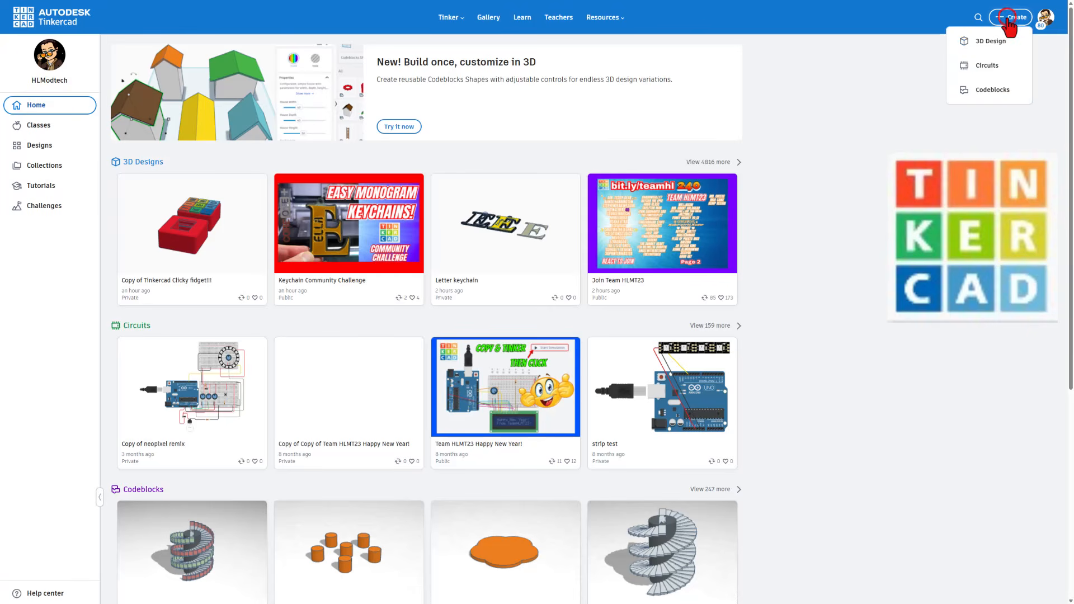
{"action": "left_click", "coordinate": [989, 43]}
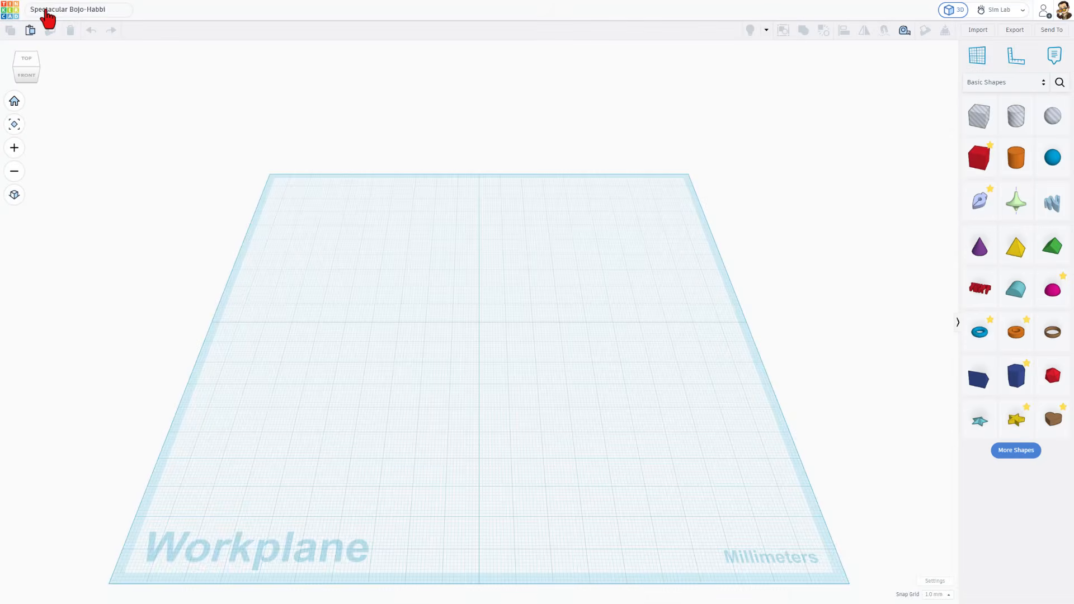
{"action": "left_click", "coordinate": [46, 9]}
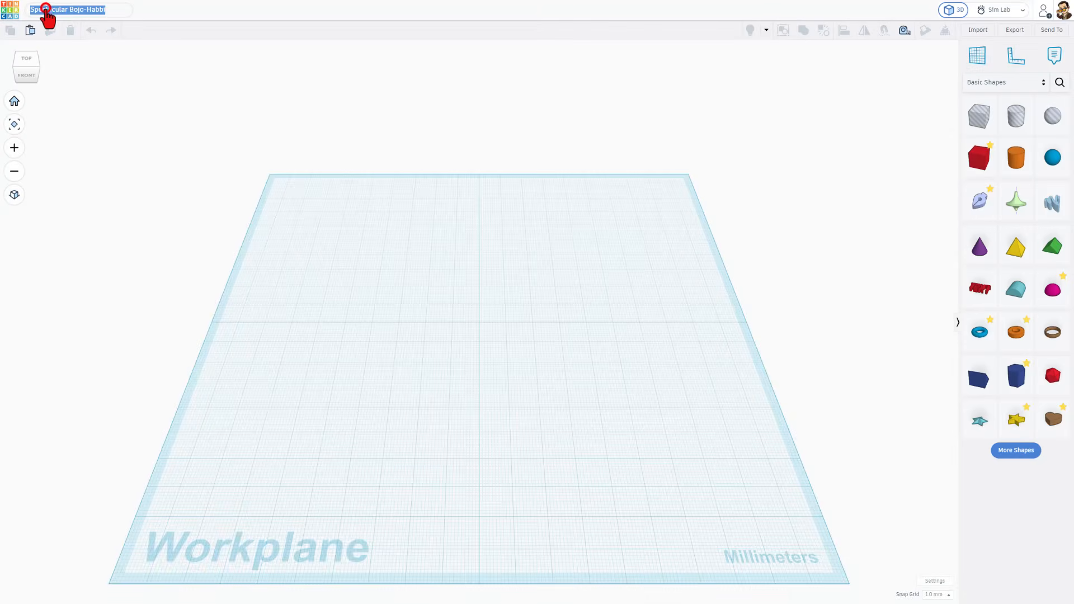
{"action": "type", "text": "8 ball nfc"}
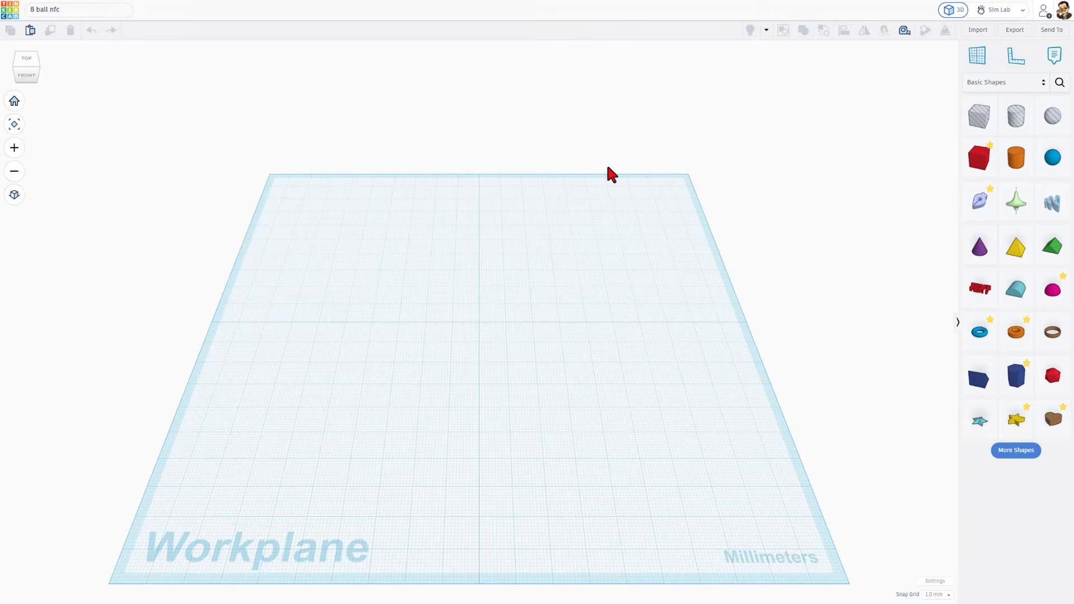
{"action": "left_click", "coordinate": [525, 254]}
Add a Revolve shape near the middle of the workplane and start its sketch.
{"action": "mouse_move", "coordinate": [1018, 213]}
{"action": "left_mouse_down"}
{"action": "mouse_move", "coordinate": [630, 244]}
{"action": "mouse_move", "coordinate": [477, 332]}
{"action": "mouse_move", "coordinate": [482, 224]}
{"action": "mouse_move", "coordinate": [461, 314]}
{"action": "mouse_move", "coordinate": [479, 318]}
{"action": "left_mouse_up"}
{"action": "scroll", "coordinate": [477, 331], "scroll_direction": "up", "scroll_amount": 4}
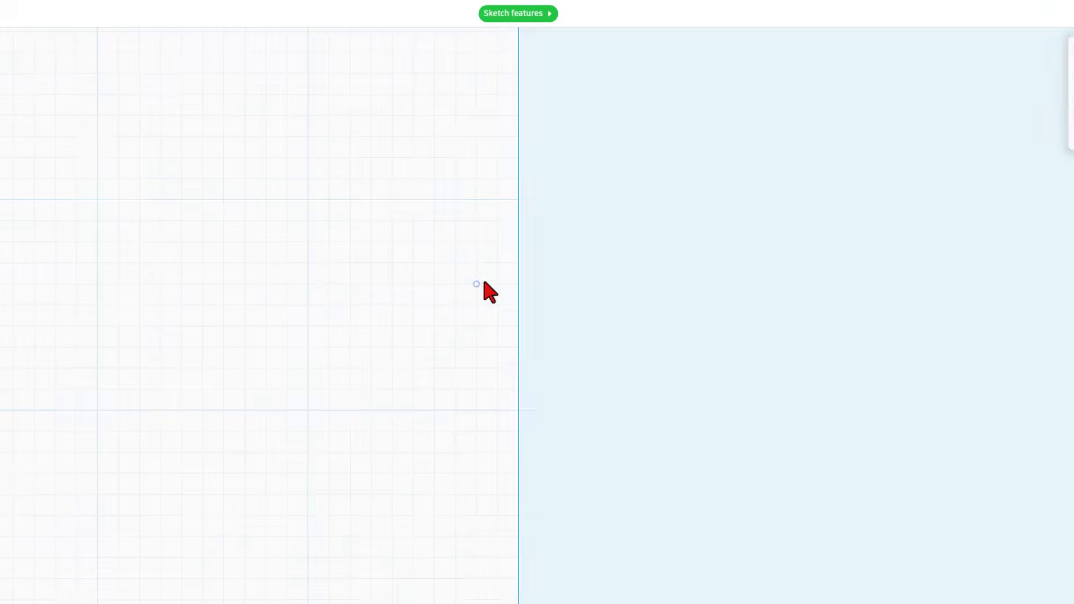
Look through the Sketching help topics on Revolve, Pen Tool, Path Strokes, Edit Tool, Actions and Add Points.
{"action": "left_click", "coordinate": [515, 14]}
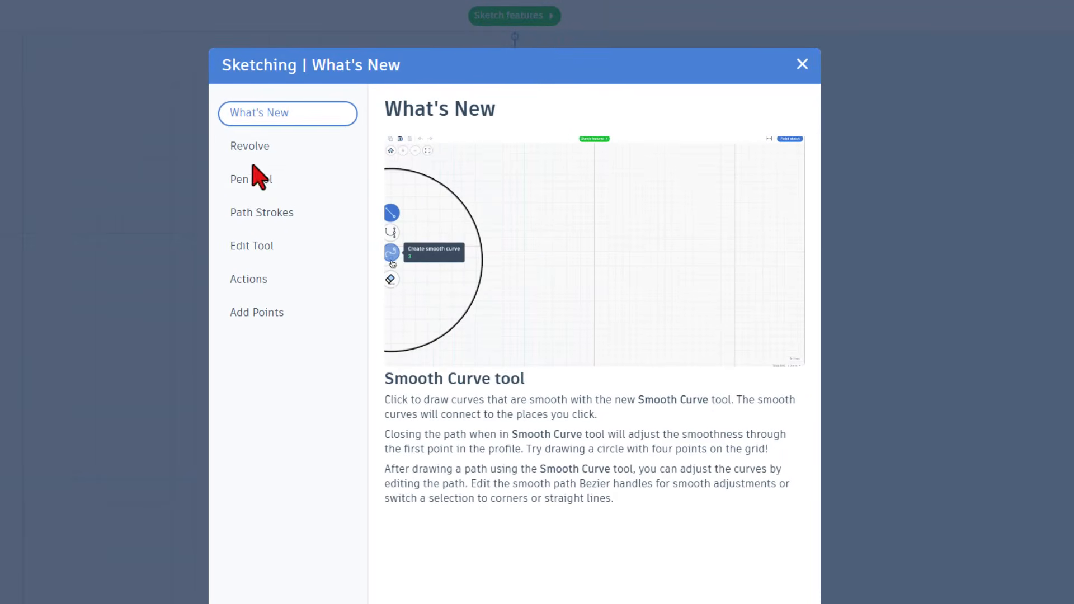
{"action": "left_click", "coordinate": [259, 145]}
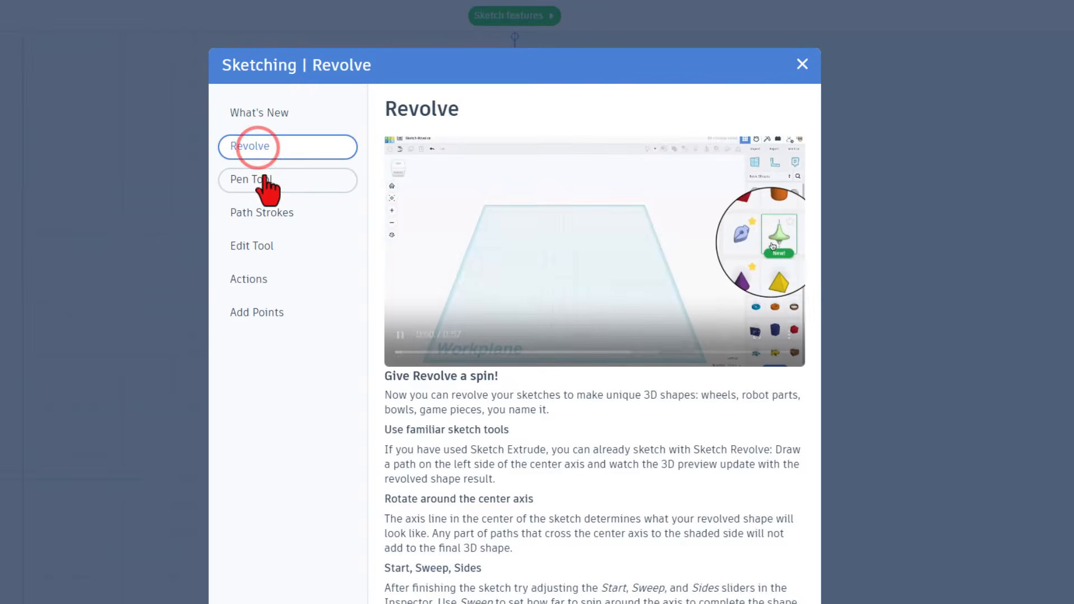
{"action": "left_click", "coordinate": [262, 179]}
{"action": "left_click", "coordinate": [258, 212]}
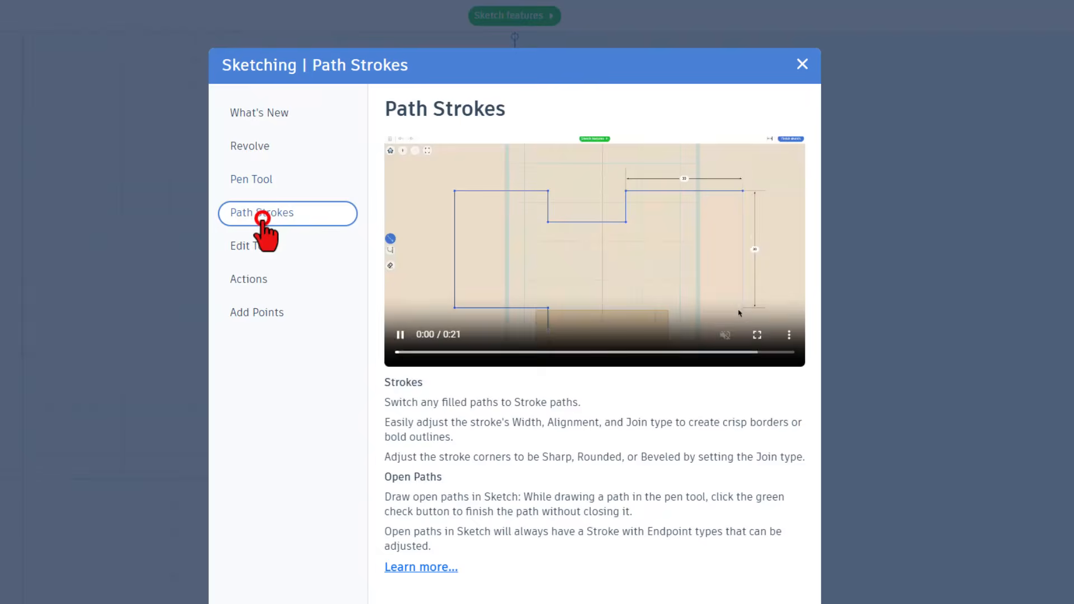
{"action": "left_click", "coordinate": [261, 252]}
{"action": "left_click", "coordinate": [259, 280]}
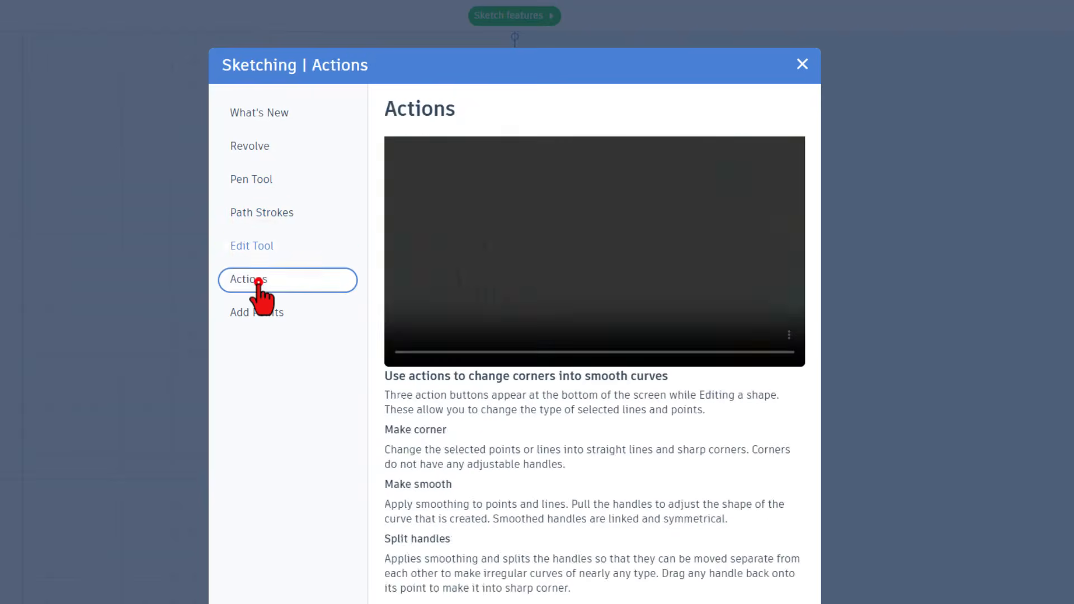
{"action": "left_click", "coordinate": [261, 312]}
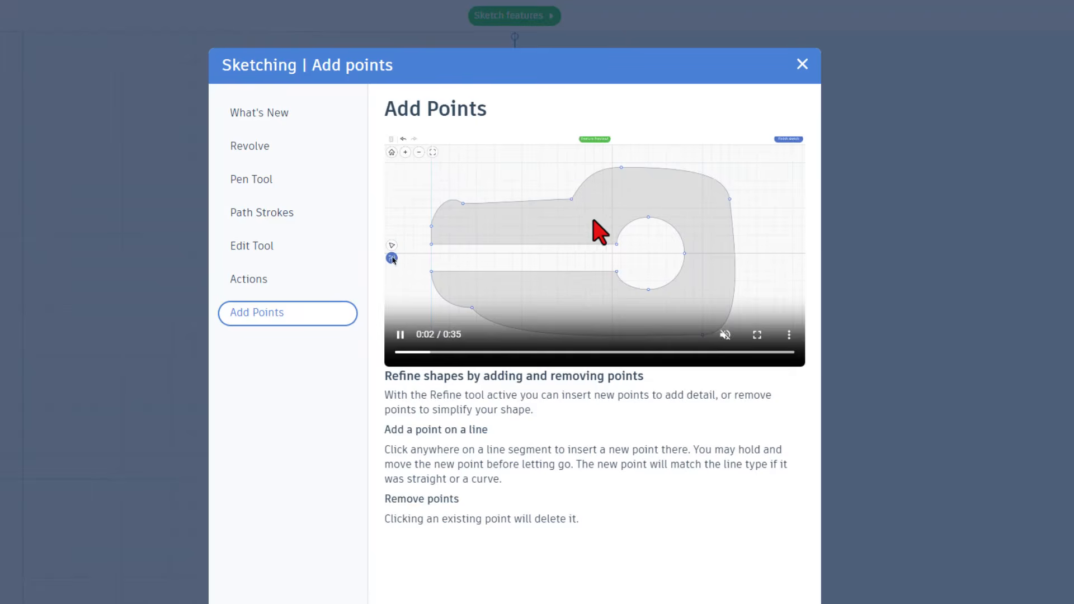
{"action": "left_click", "coordinate": [802, 64]}
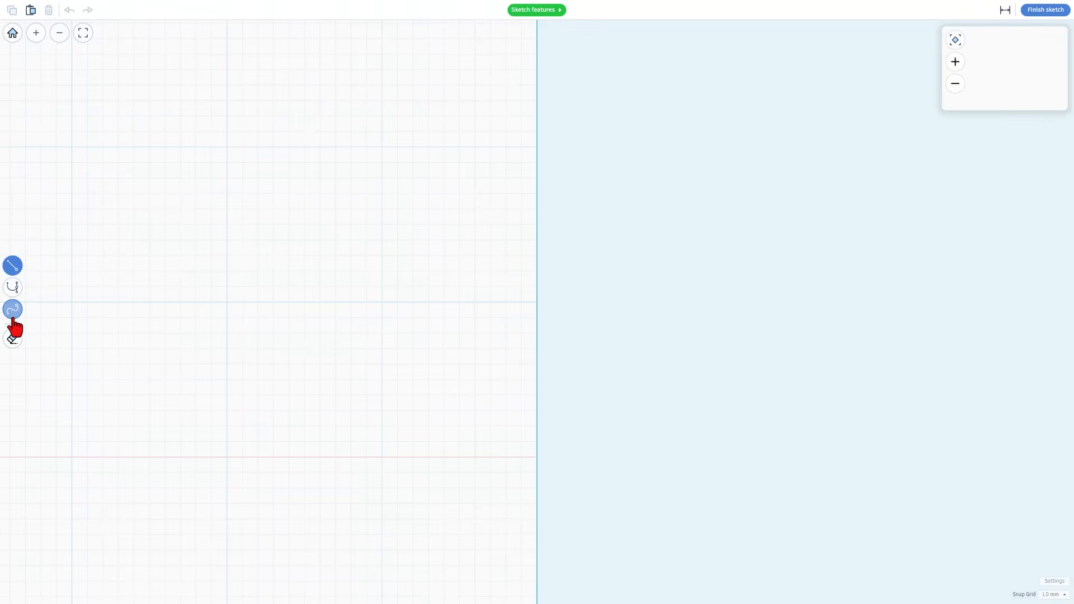
Draw a horizontal 17 mm line outward from the revolve axis along the baseline and finish it as an open path.
{"action": "scroll", "coordinate": [497, 309], "scroll_direction": "down", "scroll_amount": 2}
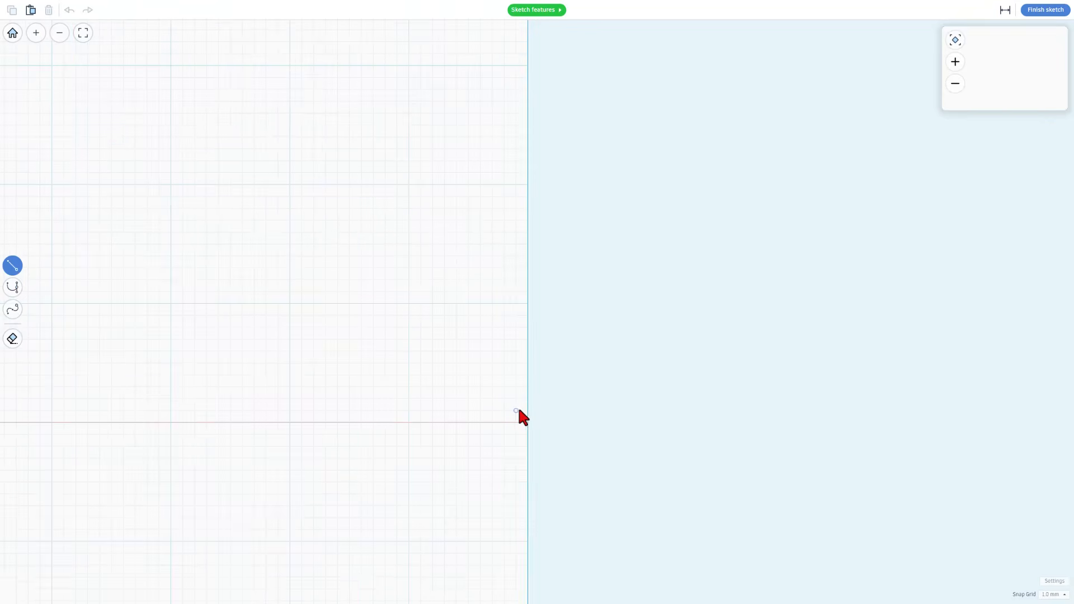
{"action": "mouse_move", "coordinate": [527, 422]}
{"action": "left_mouse_down", "text": "shift"}
{"action": "mouse_move", "coordinate": [276, 351]}
{"action": "mouse_move", "coordinate": [286, 391]}
{"action": "mouse_move", "coordinate": [302, 388]}
{"action": "mouse_move", "coordinate": [327, 417]}
{"action": "left_mouse_up", "text": "shift"}
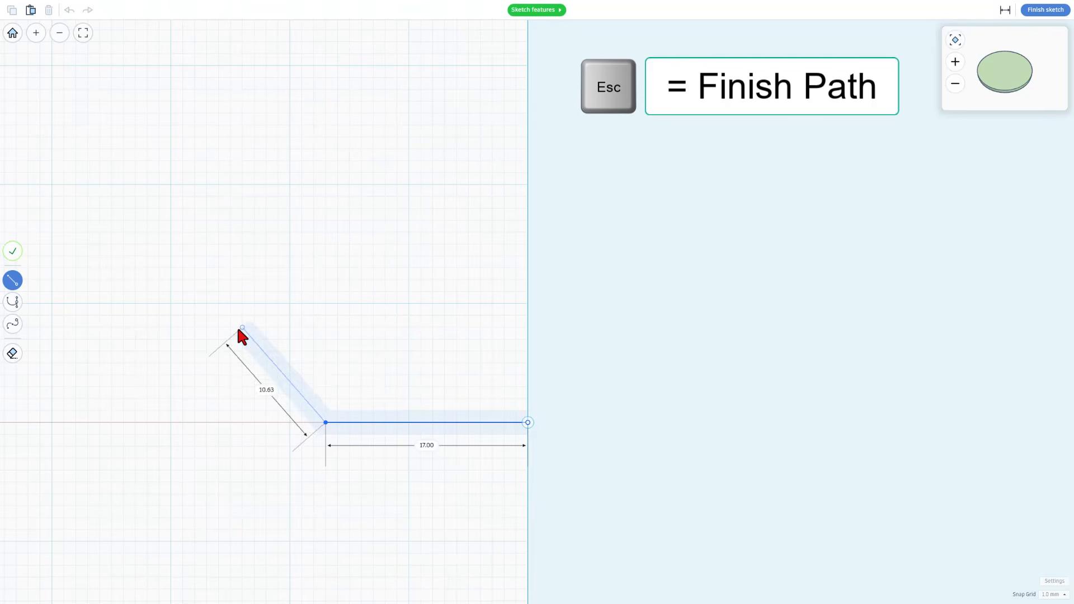
{"action": "key", "text": "Escape"}
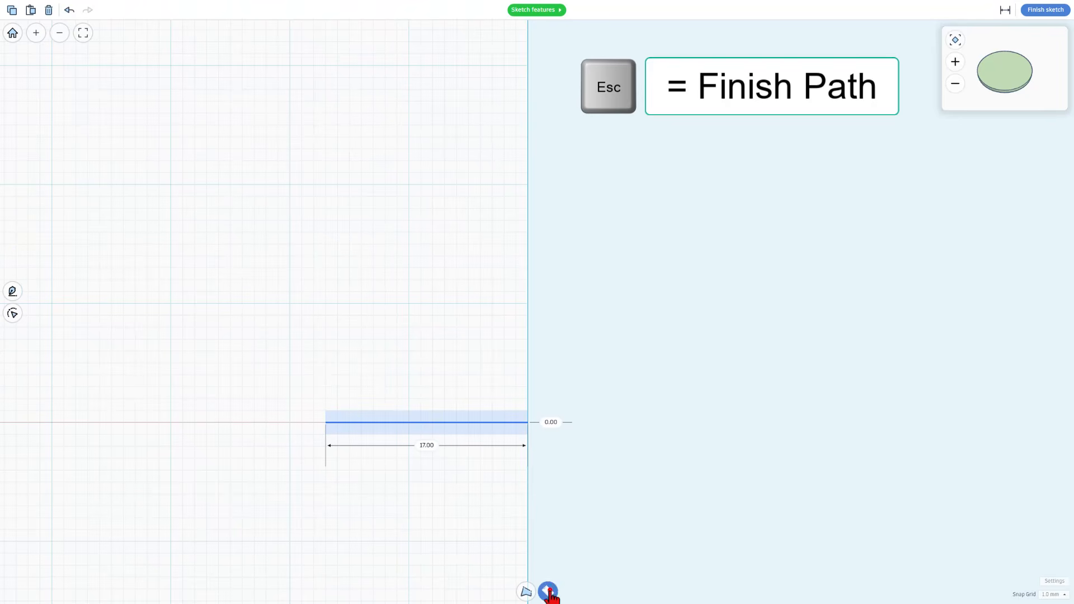
Set the line's stroke width to 3 and its cap ends to Round.
{"action": "left_click", "coordinate": [547, 591]}
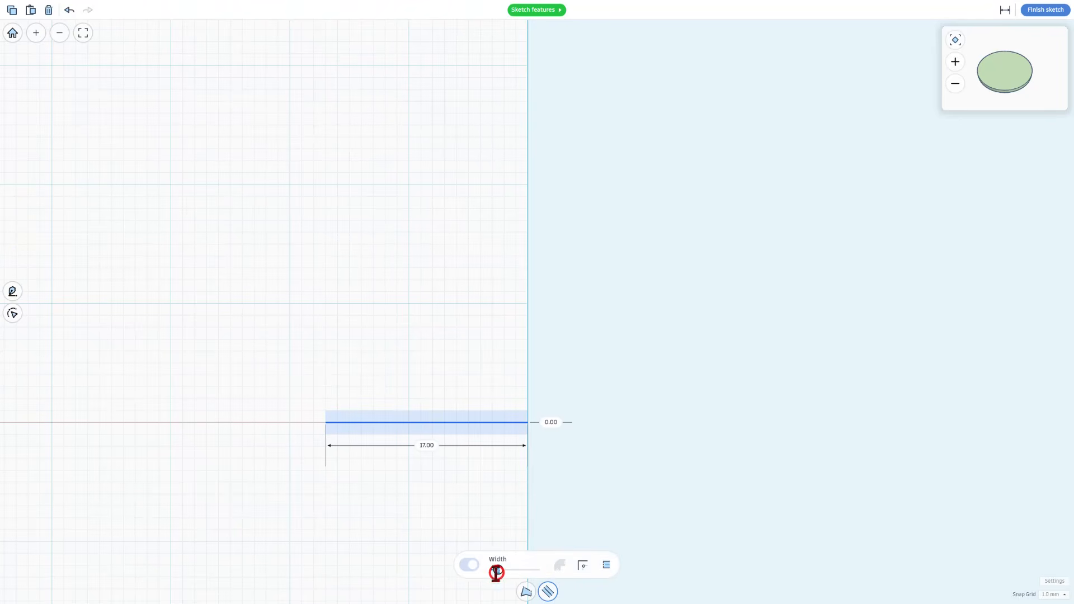
{"action": "left_click_drag", "start_coordinate": [496, 572], "coordinate": [498, 571]}
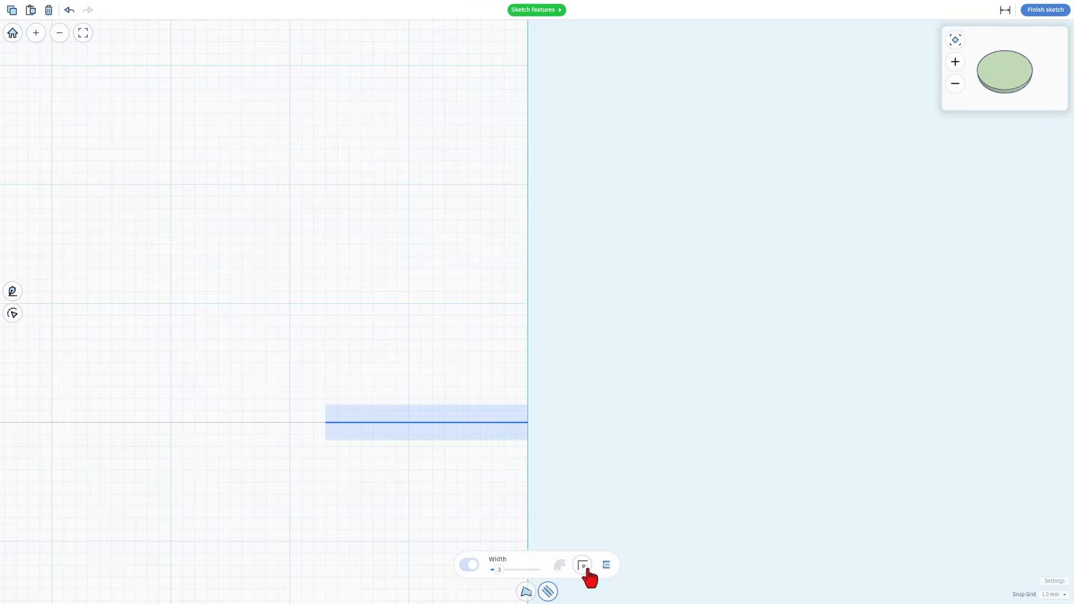
{"action": "left_click", "coordinate": [605, 567]}
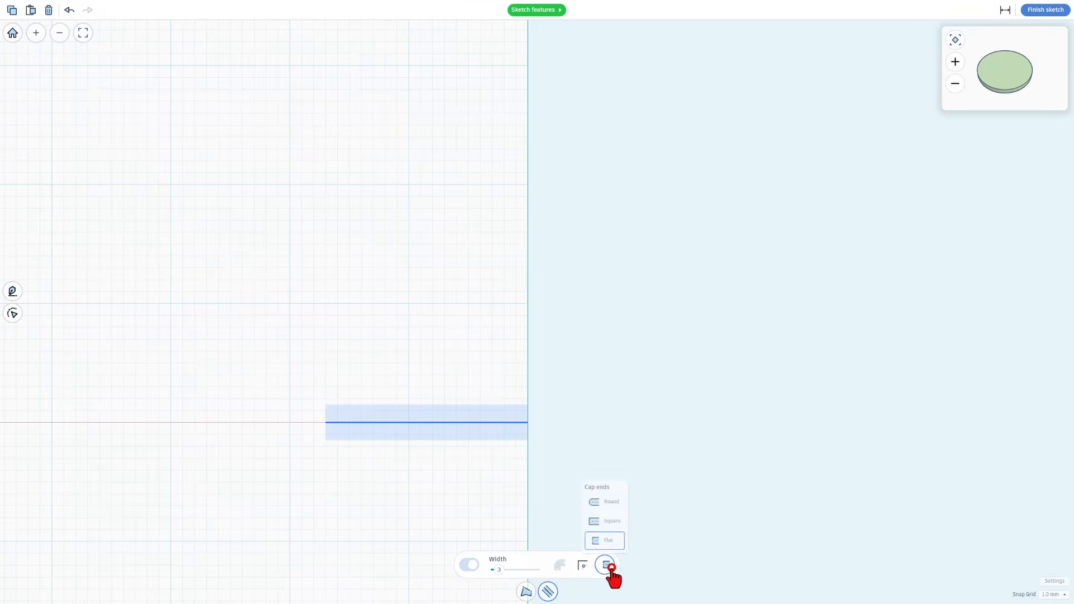
{"action": "left_click", "coordinate": [610, 498]}
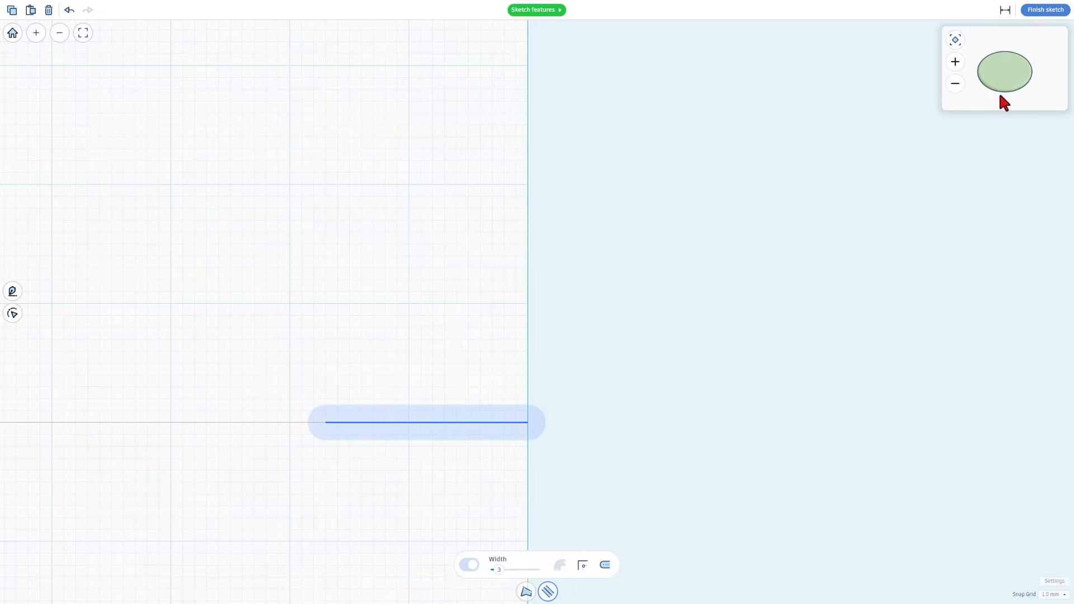
Finish the sketch and drop the revolved disc onto the workplane.
{"action": "left_click", "coordinate": [1045, 10]}
{"action": "left_click", "coordinate": [537, 355]}
{"action": "mouse_move", "coordinate": [537, 355]}
{"action": "right_mouse_down"}
{"action": "mouse_move", "coordinate": [557, 353]}
{"action": "mouse_move", "coordinate": [494, 322]}
{"action": "mouse_move", "coordinate": [480, 283]}
{"action": "mouse_move", "coordinate": [481, 311]}
{"action": "right_mouse_up"}
{"action": "key", "text": "d"}
{"action": "left_click", "coordinate": [478, 308]}
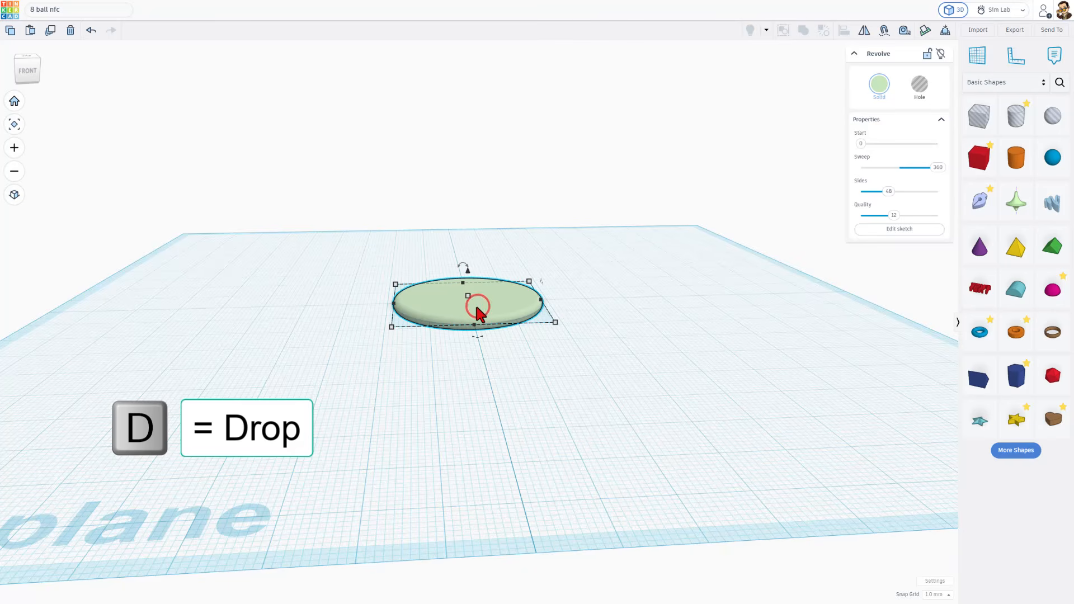
Duplicate the disc in place and turn the copy into a hole.
{"action": "right_click_drag", "start_coordinate": [532, 386], "coordinate": [489, 305]}
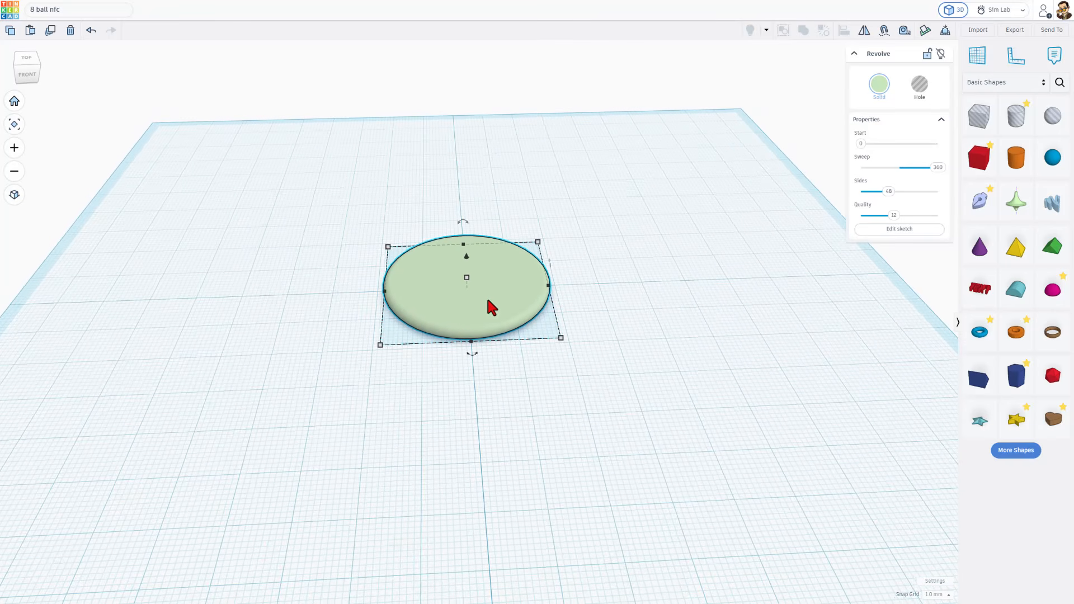
{"action": "key", "text": "ctrl+d"}
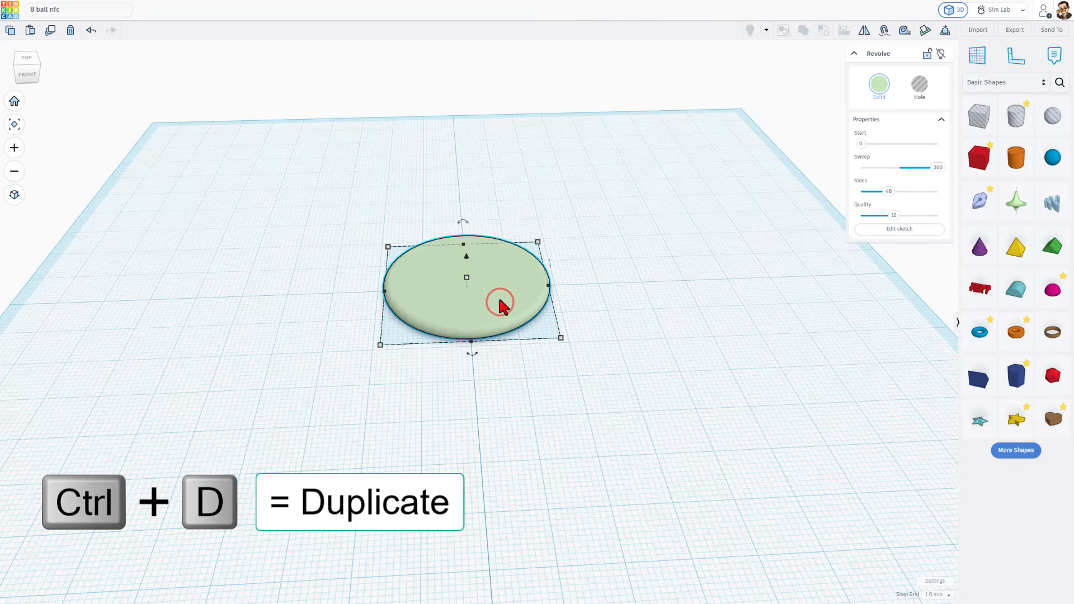
{"action": "key", "text": "h"}
{"action": "left_click", "coordinate": [920, 85]}
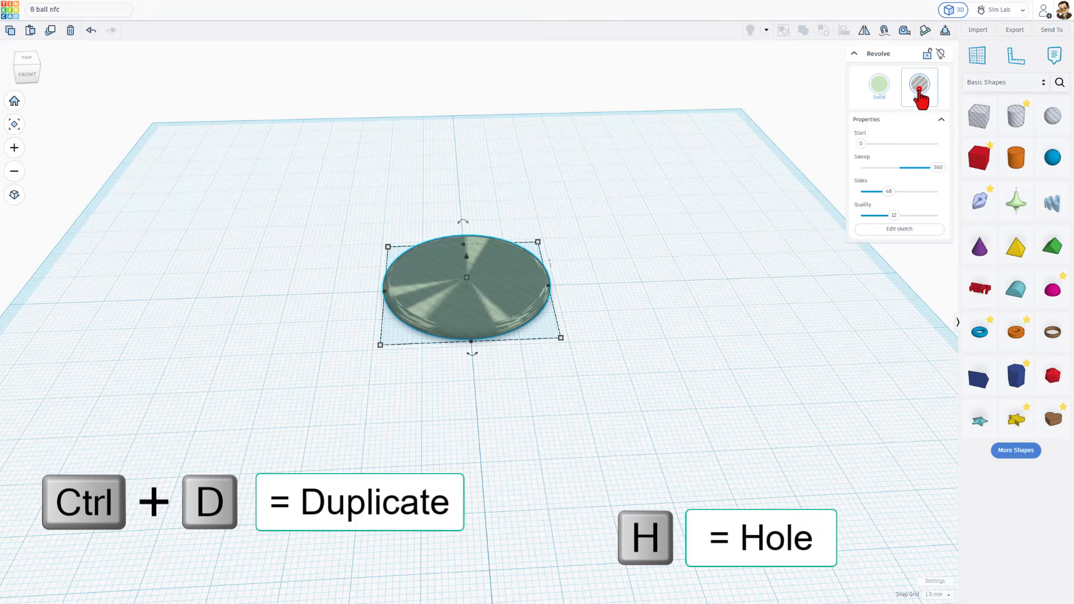
Edit the hole copy's sketch and shorten its line by moving the outer endpoint 4 mm toward the axis.
{"action": "left_click", "coordinate": [897, 229]}
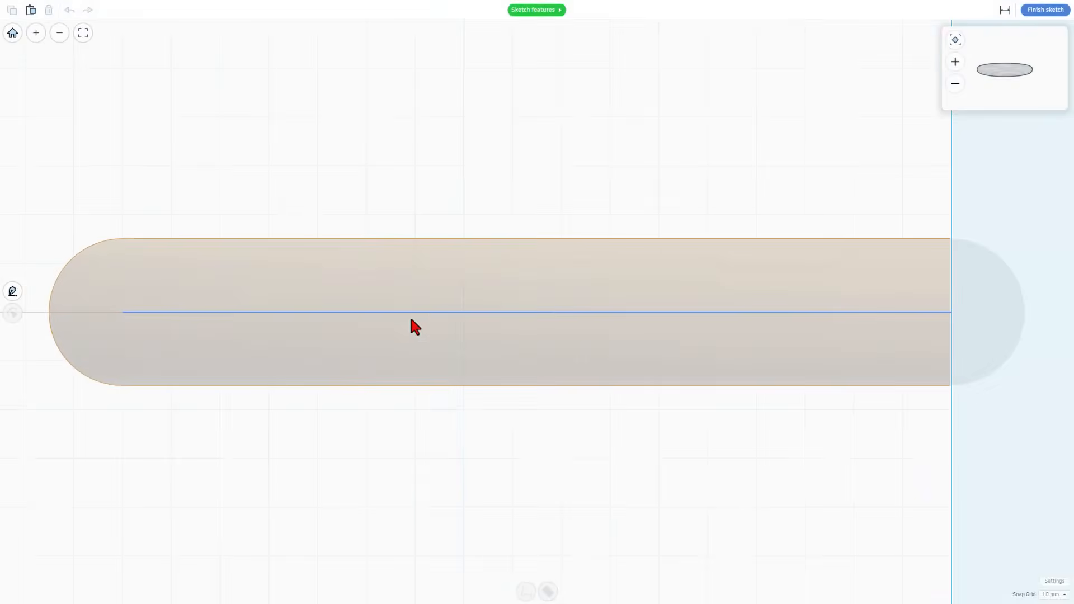
{"action": "left_click", "coordinate": [414, 312]}
{"action": "left_click", "coordinate": [122, 313]}
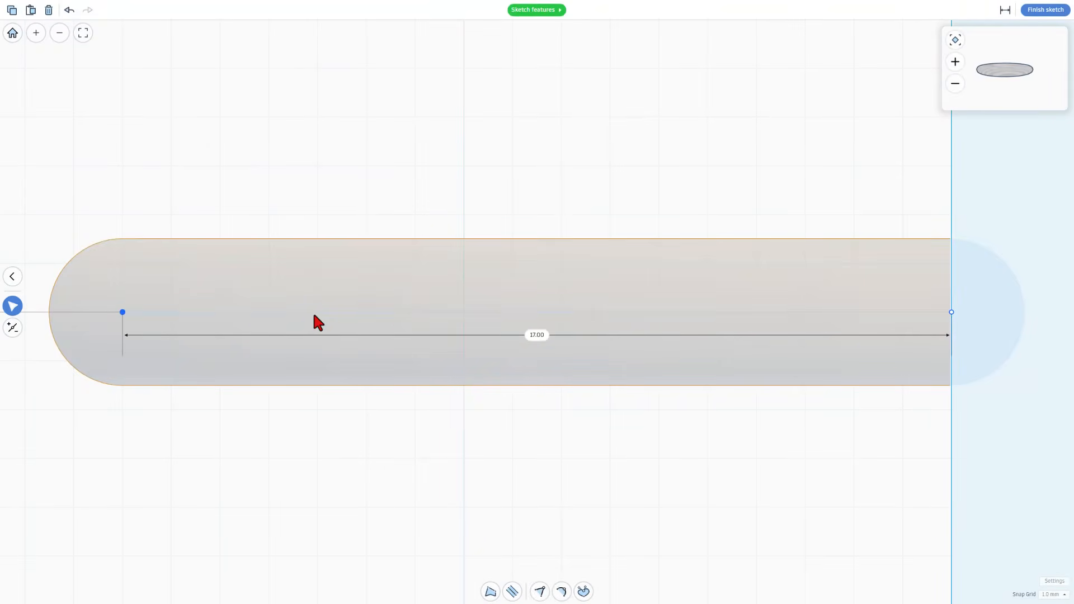
{"action": "key", "text": "Right"}
{"action": "key", "text": "Right"}
{"action": "key", "text": "Right"}
{"action": "key", "text": "Right"}
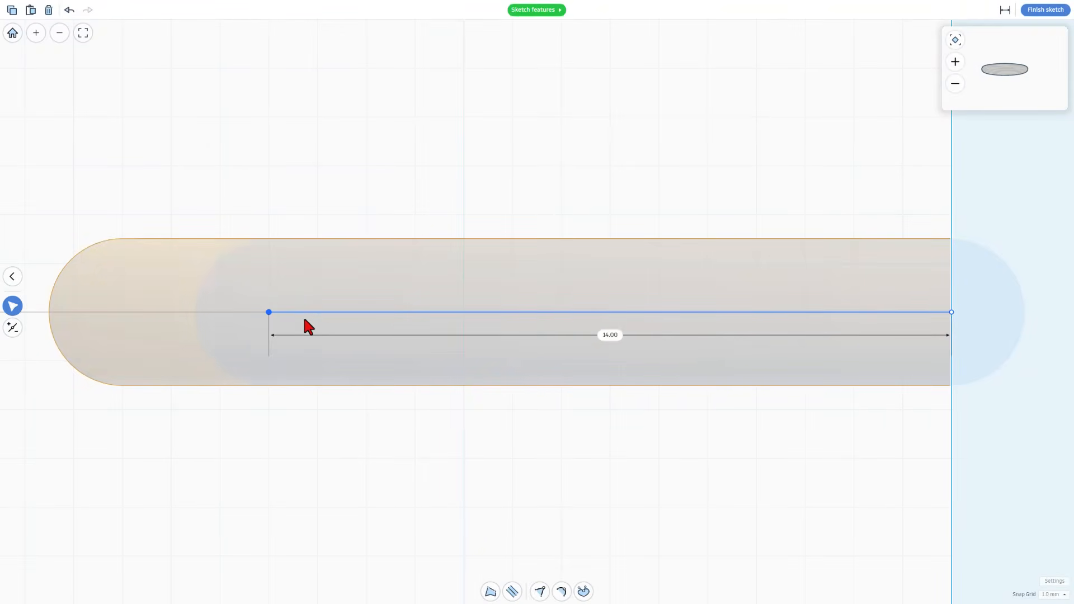
Set the shortened line's stroke width to 1.5 and finish the sketch.
{"action": "left_click", "coordinate": [512, 591]}
{"action": "left_click", "coordinate": [500, 570]}
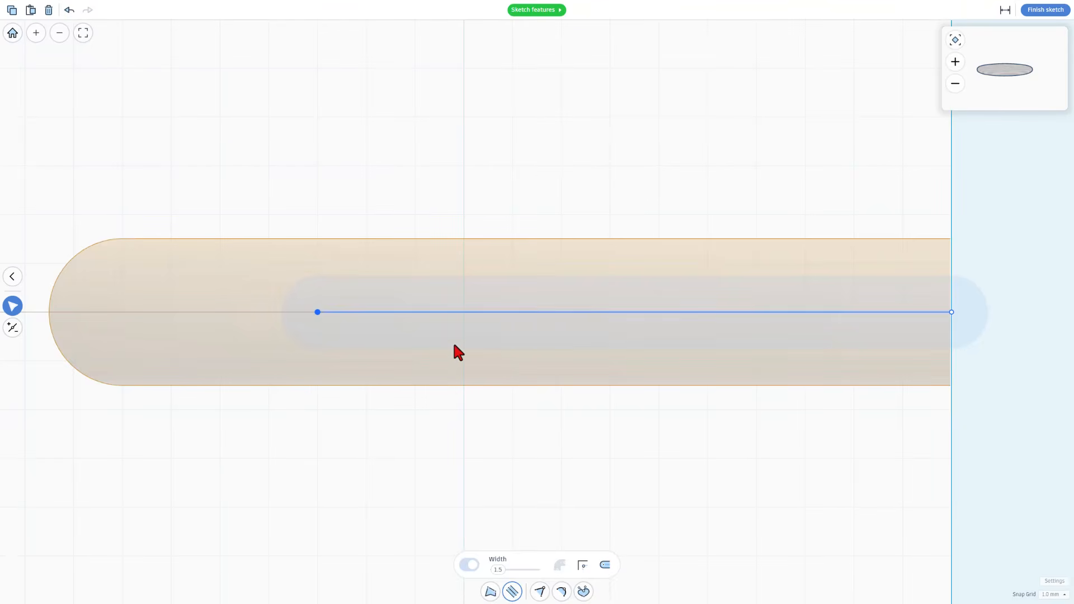
{"action": "left_click", "coordinate": [1045, 12]}
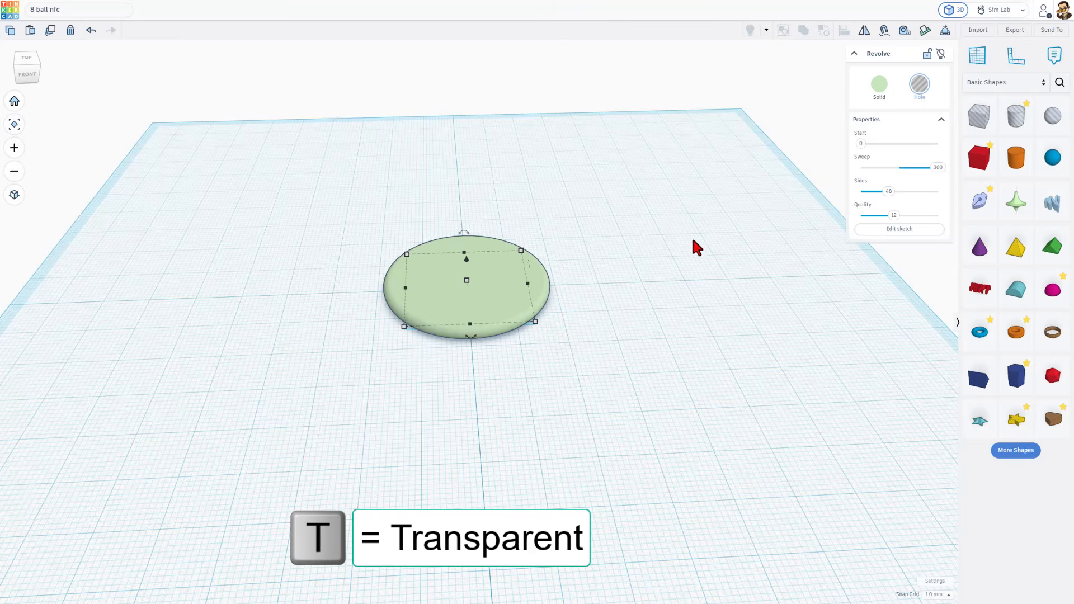
Make the outer solid disc transparent so that the hole inside it can be seen.
{"action": "left_click", "coordinate": [516, 307]}
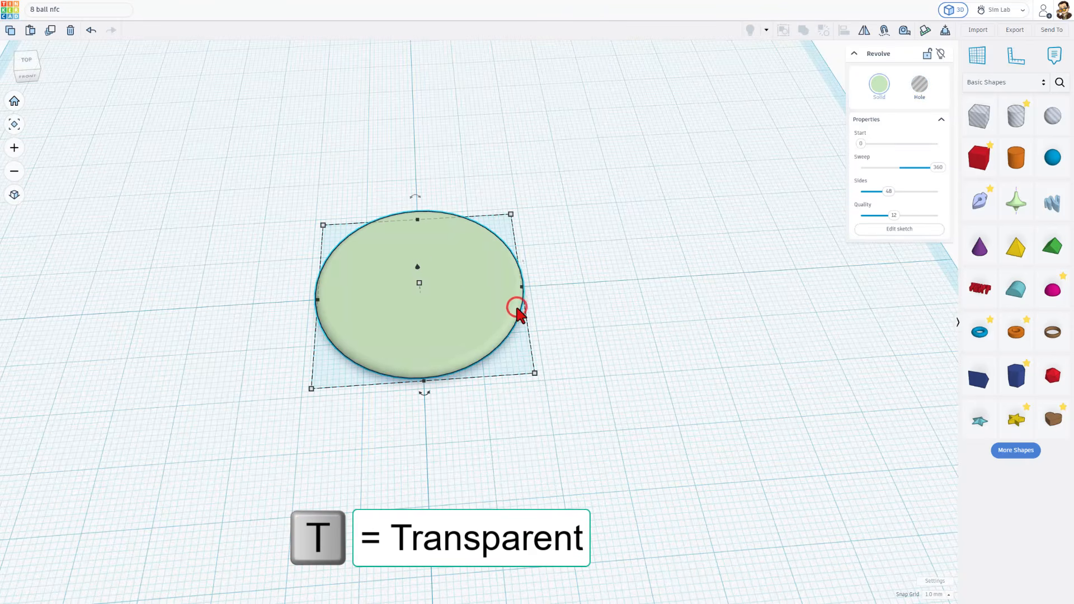
{"action": "key", "text": "t"}
{"action": "right_click_drag", "start_coordinate": [469, 384], "coordinate": [465, 426]}
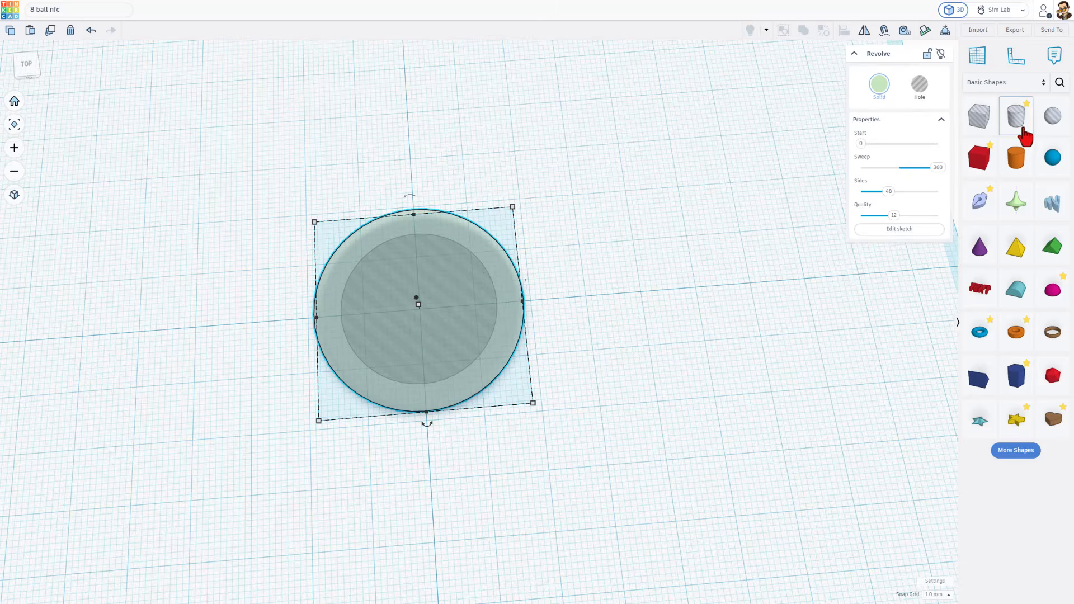
Place a cylinder hole behind the disc and scale it uniformly to a 5 mm diameter.
{"action": "left_click_drag", "start_coordinate": [1024, 129], "coordinate": [390, 166]}
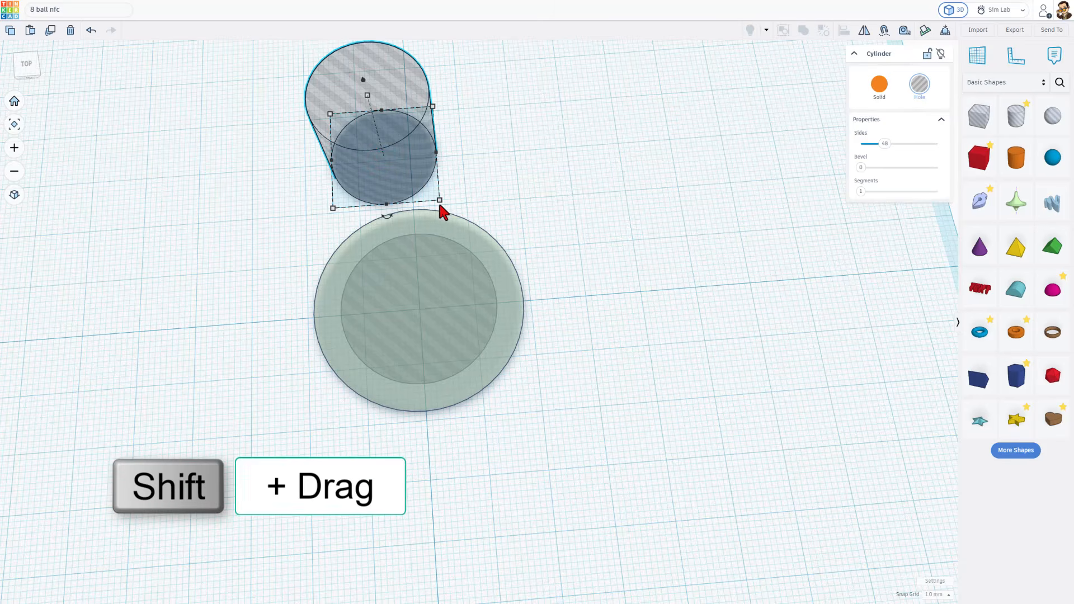
{"action": "left_click_drag", "start_coordinate": [440, 200], "coordinate": [370, 215], "text": "shift"}
{"action": "left_click", "coordinate": [364, 210]}
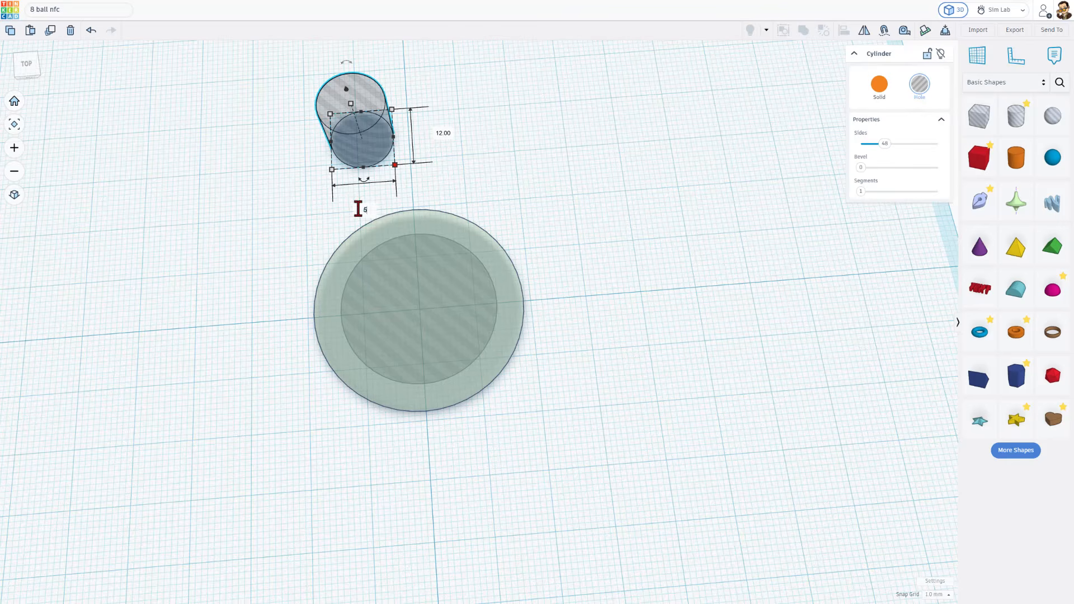
{"action": "type", "text": "5"}
{"action": "key", "text": "Return"}
{"action": "left_click", "coordinate": [408, 153]}
Align the small cylinder hole with the disc, centred sideways and flush with its back edge.
{"action": "left_click_drag", "start_coordinate": [458, 58], "coordinate": [277, 226]}
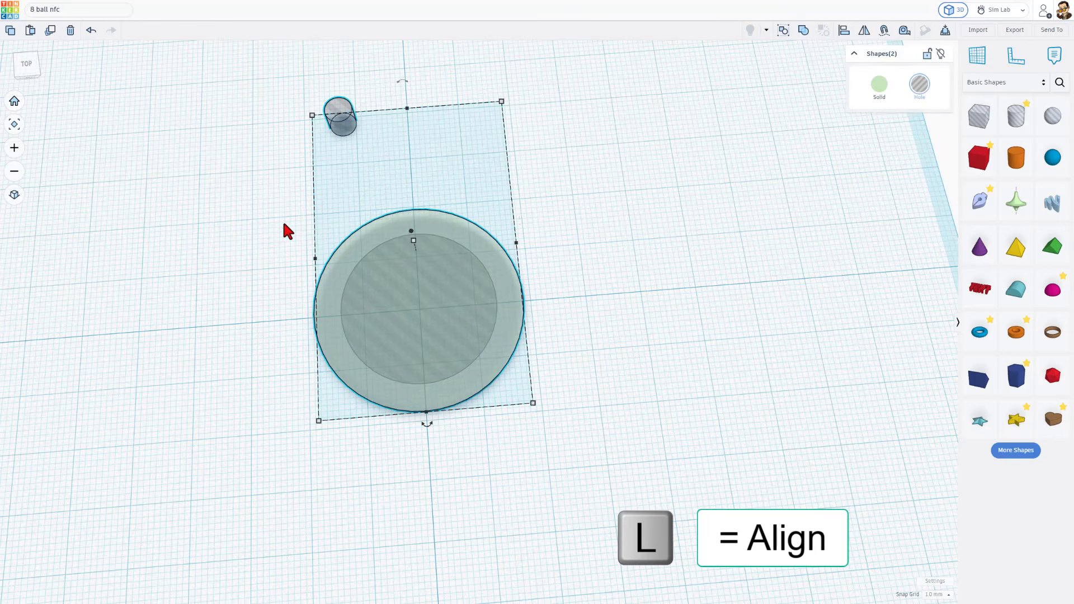
{"action": "key", "text": "l"}
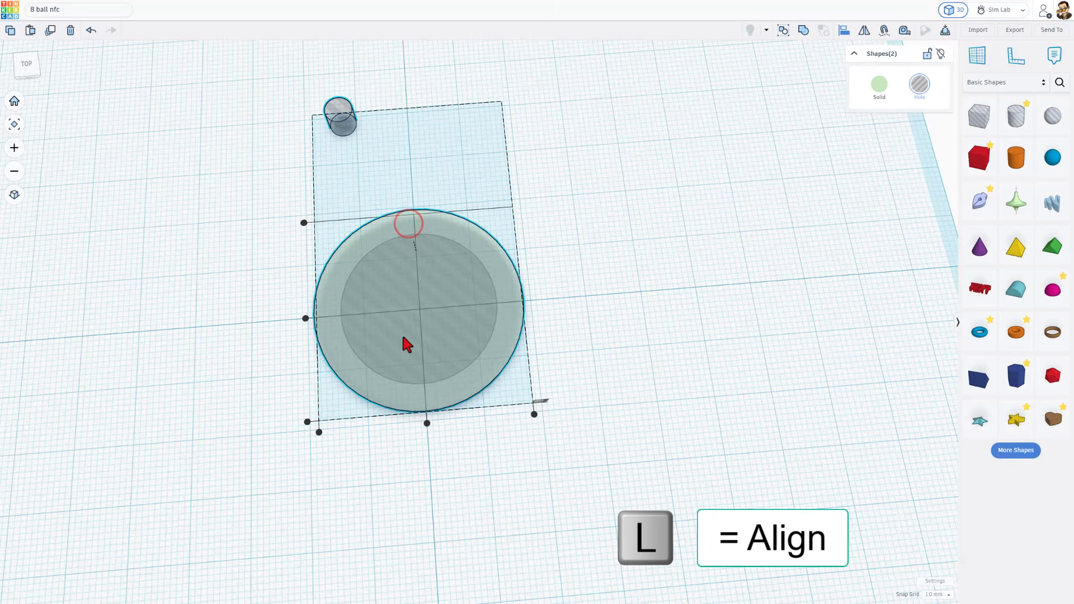
{"action": "left_click", "coordinate": [427, 423]}
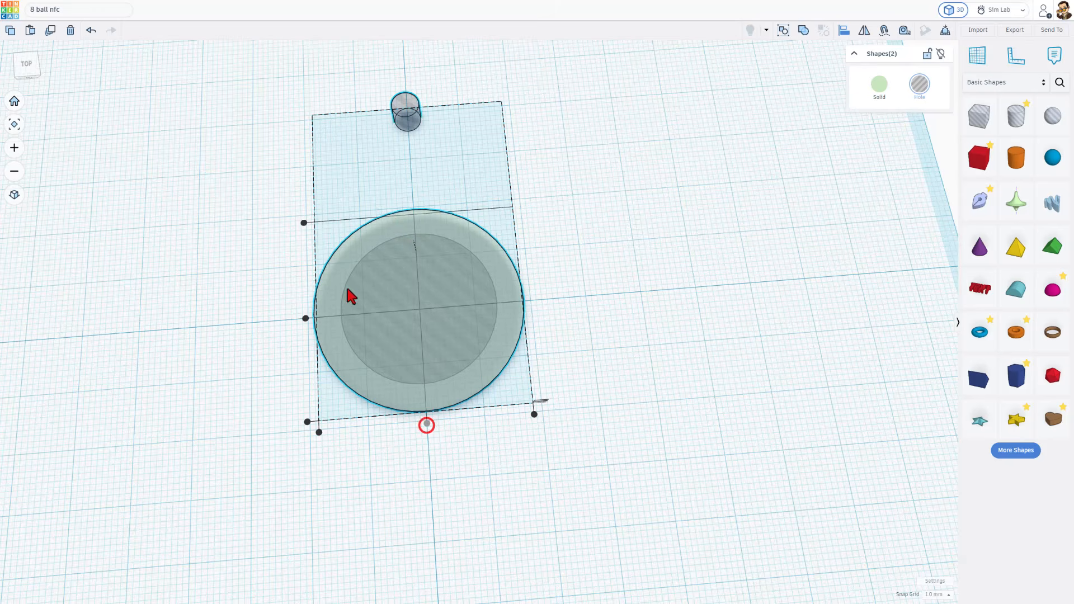
{"action": "left_click", "coordinate": [304, 222]}
{"action": "left_click", "coordinate": [249, 269]}
Move the small cylinder hole slightly inward from the disc's rim so that it sits fully inside the edge.
{"action": "left_click", "coordinate": [413, 218]}
{"action": "right_click_drag", "start_coordinate": [412, 222], "coordinate": [490, 194]}
{"action": "left_click", "coordinate": [386, 279]}
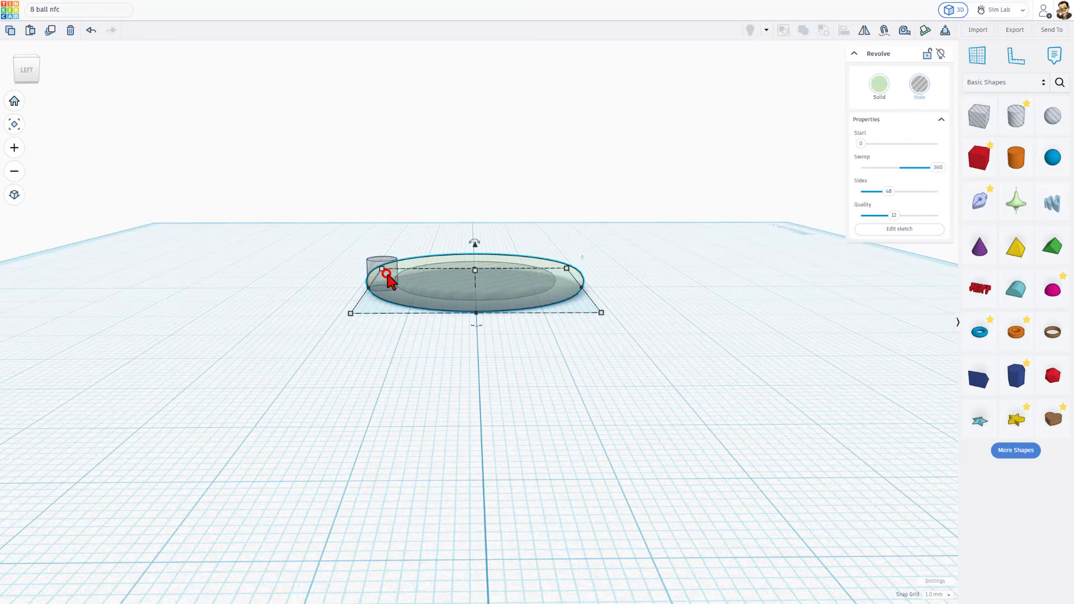
{"action": "left_click", "coordinate": [389, 272]}
{"action": "left_click_drag", "start_coordinate": [390, 274], "coordinate": [402, 274]}
{"action": "left_click", "coordinate": [671, 286]}
{"action": "right_click_drag", "start_coordinate": [585, 313], "coordinate": [556, 384]}
{"action": "scroll", "coordinate": [556, 375], "scroll_direction": "up", "scroll_amount": 2}
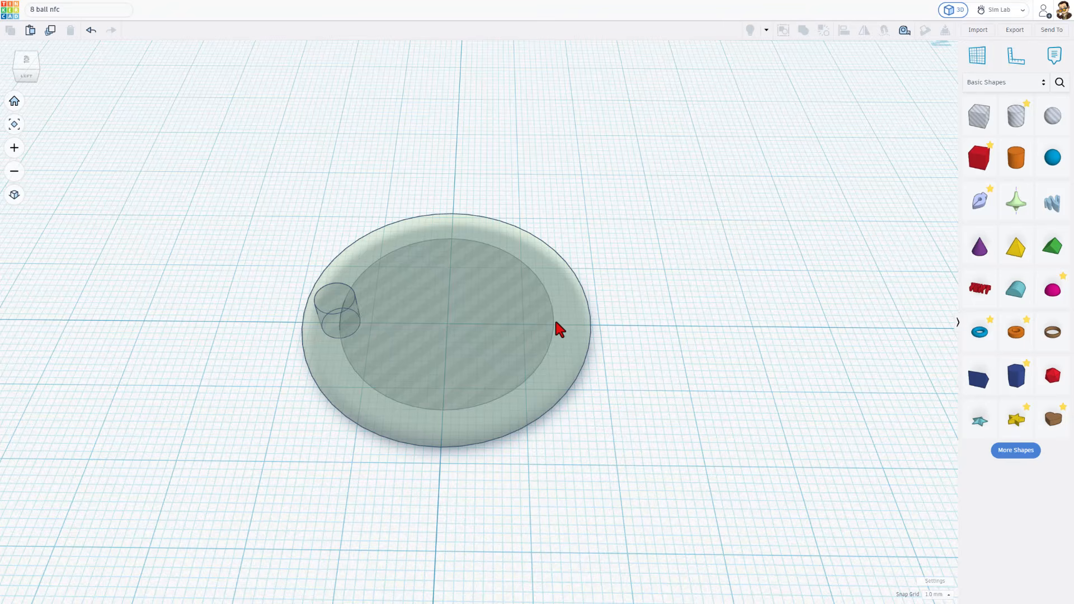
Shift the inner cavity hole 3 mm away from the small cylinder while the outer disc is hidden, and show the disc again.
{"action": "left_click", "coordinate": [573, 319]}
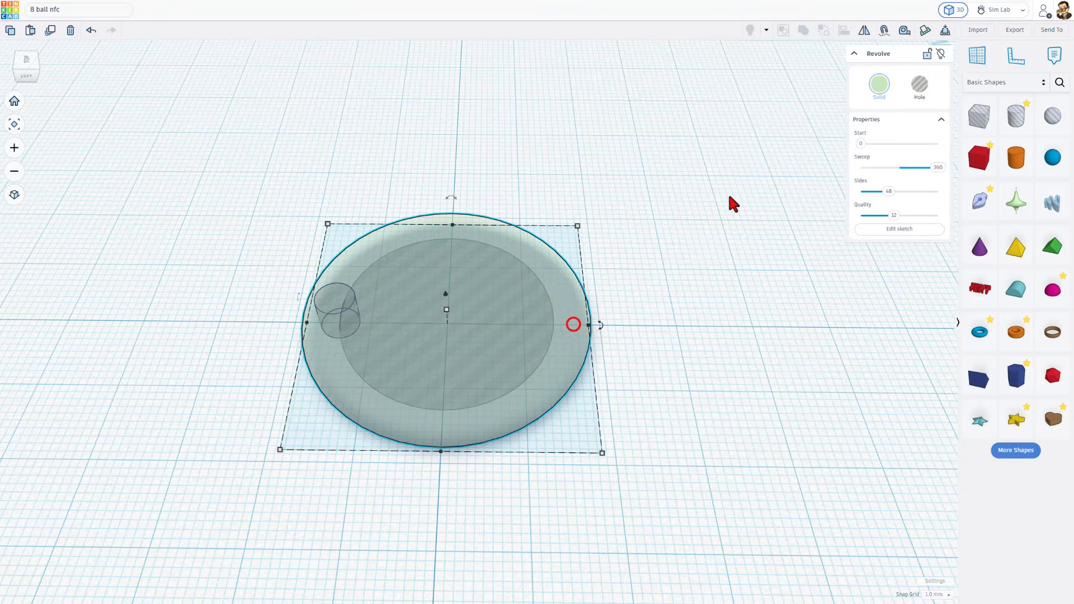
{"action": "left_click", "coordinate": [940, 54]}
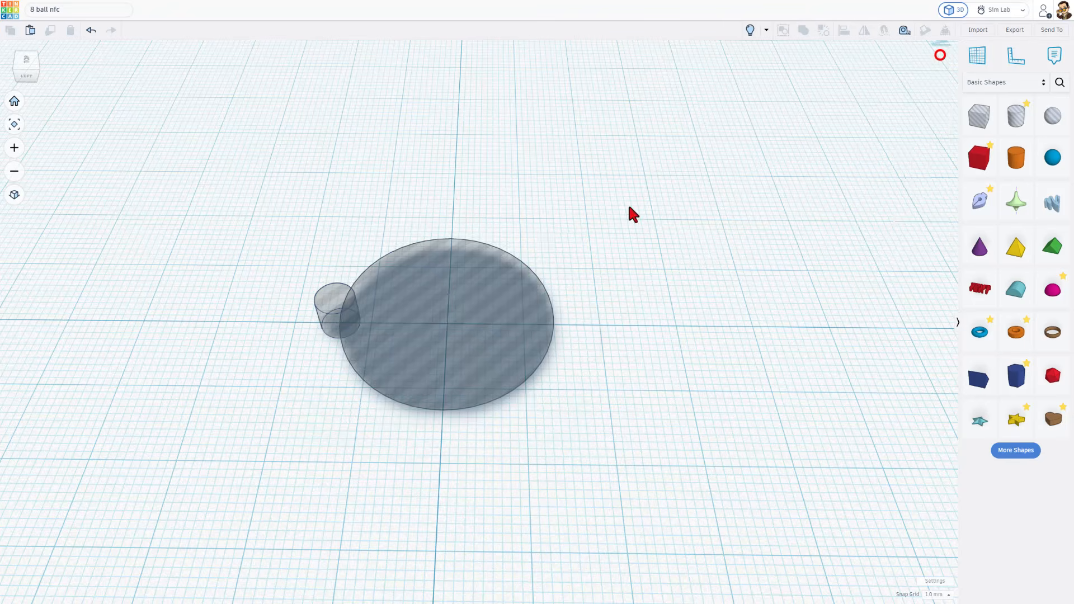
{"action": "left_click", "coordinate": [520, 336]}
{"action": "key", "text": "Right"}
{"action": "key", "text": "Right"}
{"action": "key", "text": "Right"}
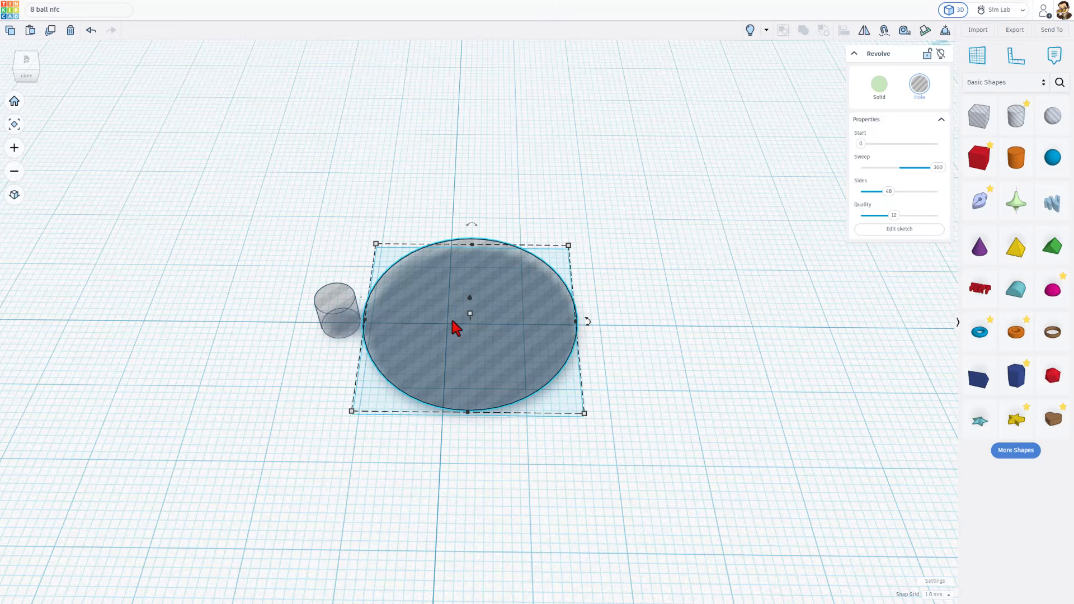
{"action": "left_click", "coordinate": [752, 29]}
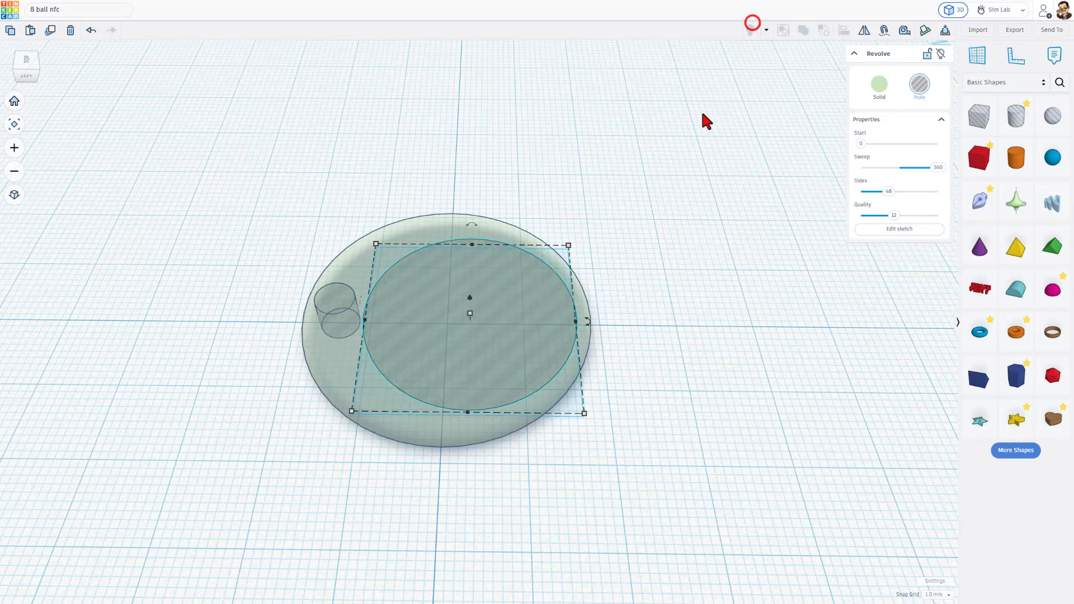
Combine the disc, the inner cavity hole and the small cylinder hole into one union group.
{"action": "left_click", "coordinate": [669, 245]}
{"action": "right_click_drag", "start_coordinate": [709, 259], "coordinate": [462, 191]}
{"action": "right_click_drag", "start_coordinate": [486, 235], "coordinate": [494, 348]}
{"action": "right_click_drag", "start_coordinate": [526, 391], "coordinate": [370, 302]}
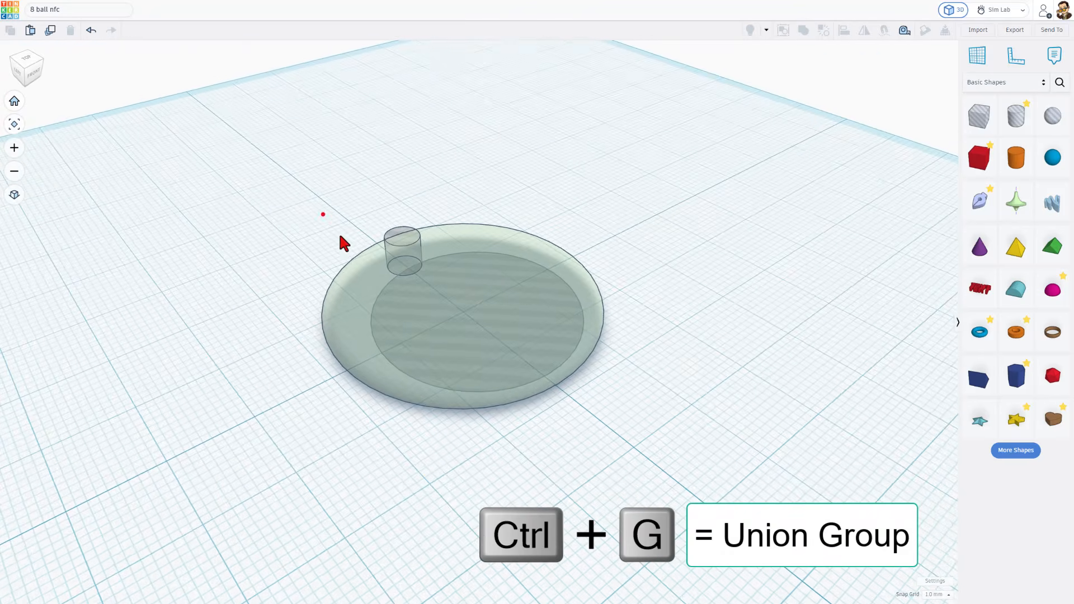
{"action": "left_click_drag", "start_coordinate": [324, 215], "coordinate": [514, 392]}
{"action": "key", "text": "ctrl+g"}
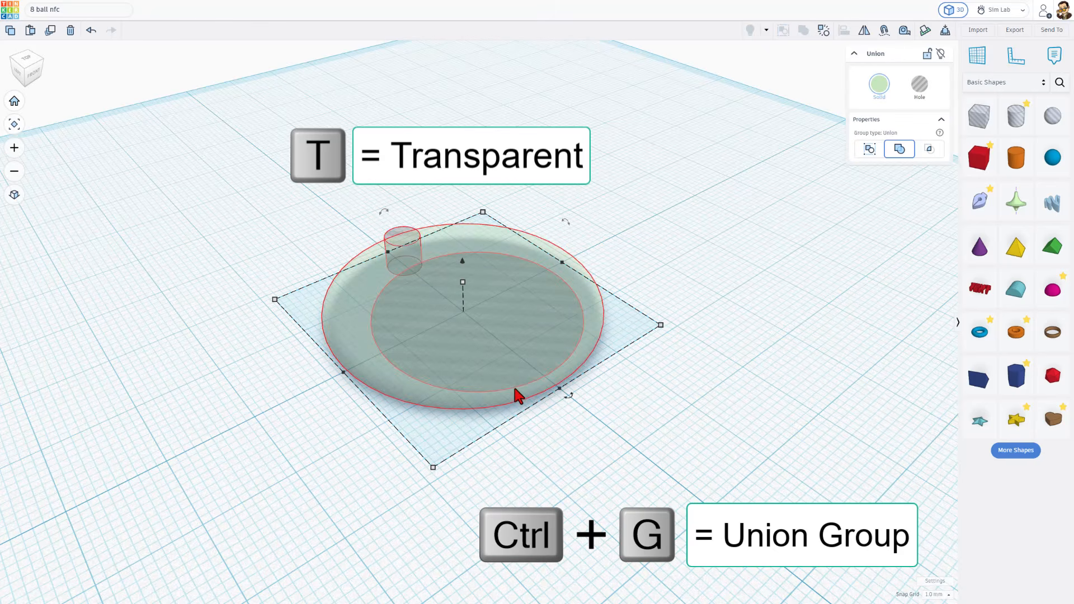
Raise the outer disc's number of sides to the maximum inside the group and make the grouped disc opaque again.
{"action": "right_click_drag", "start_coordinate": [504, 350], "coordinate": [417, 366]}
{"action": "left_click", "coordinate": [679, 328]}
{"action": "mouse_move", "coordinate": [687, 329]}
{"action": "right_mouse_down"}
{"action": "mouse_move", "coordinate": [673, 327]}
{"action": "mouse_move", "coordinate": [697, 326]}
{"action": "right_mouse_up"}
{"action": "double_click", "coordinate": [540, 297]}
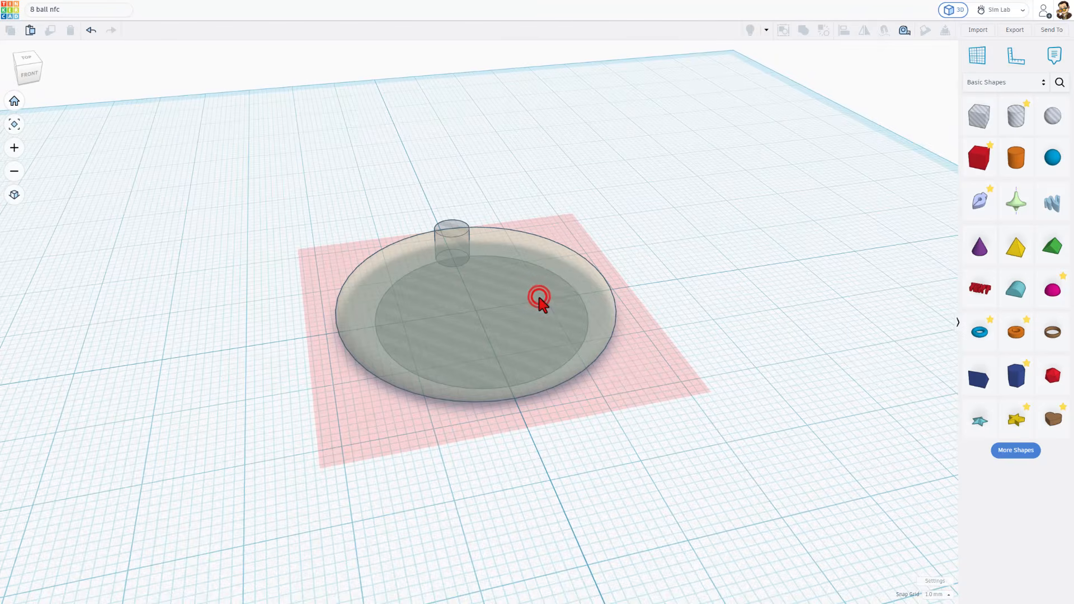
{"action": "left_click", "coordinate": [574, 280]}
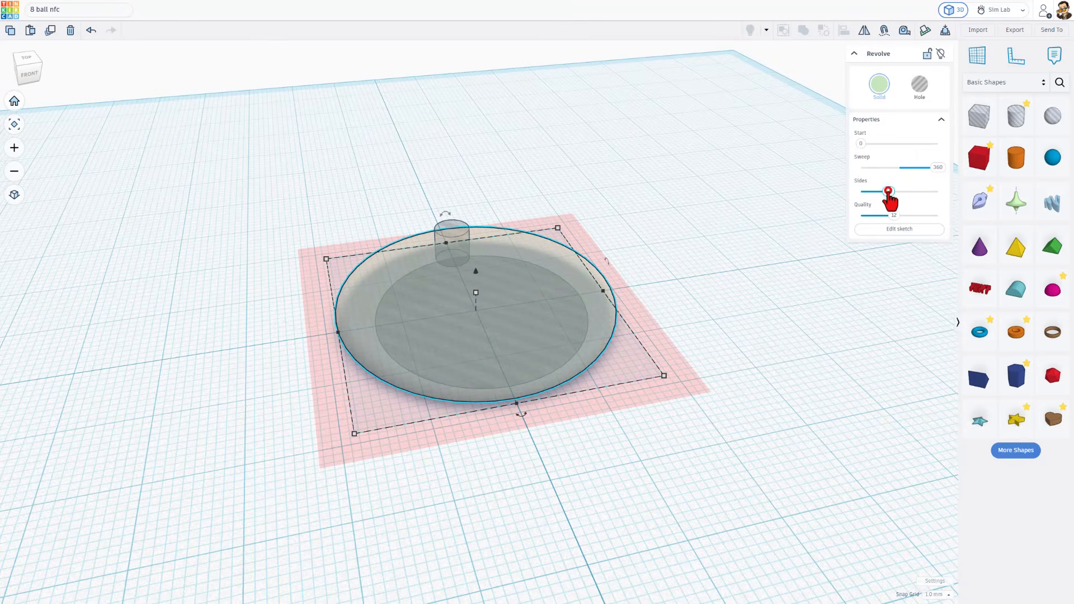
{"action": "left_click_drag", "start_coordinate": [889, 192], "coordinate": [959, 193]}
{"action": "left_click", "coordinate": [692, 284]}
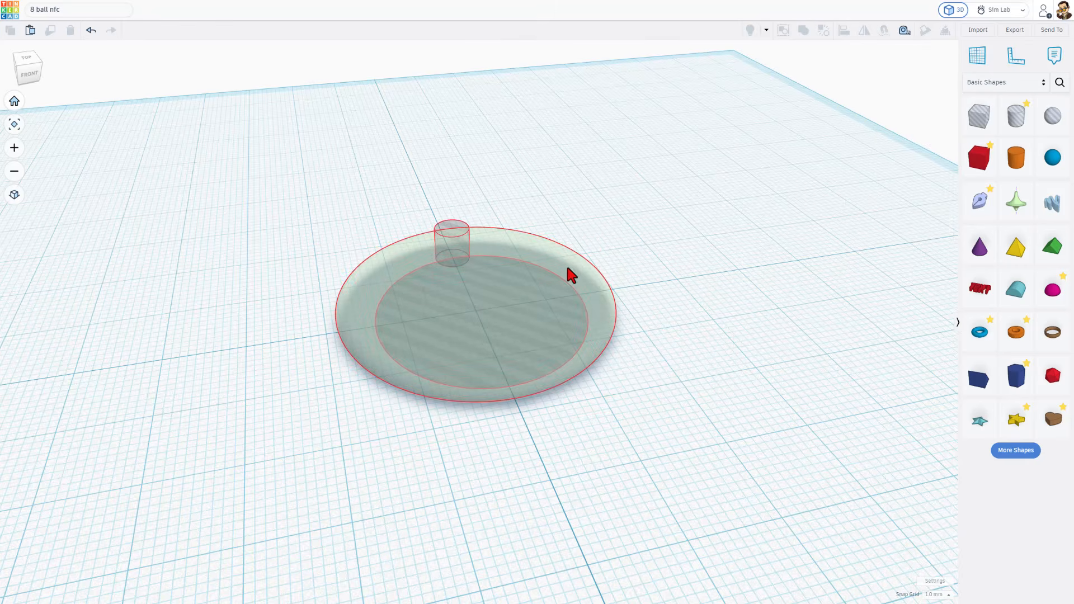
{"action": "left_click", "coordinate": [523, 259]}
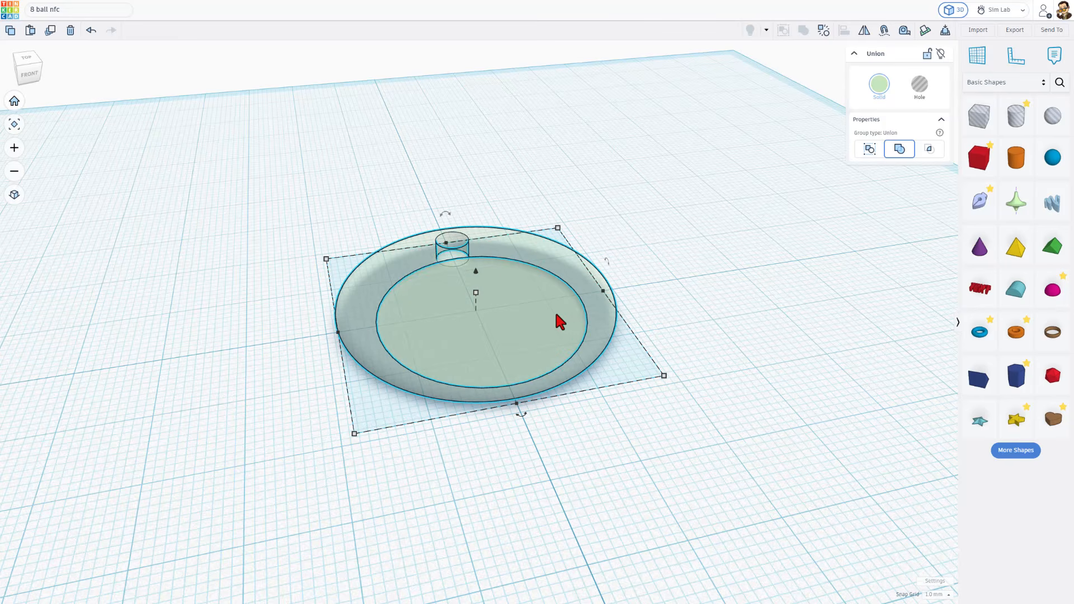
{"action": "right_click_drag", "start_coordinate": [691, 379], "coordinate": [619, 405]}
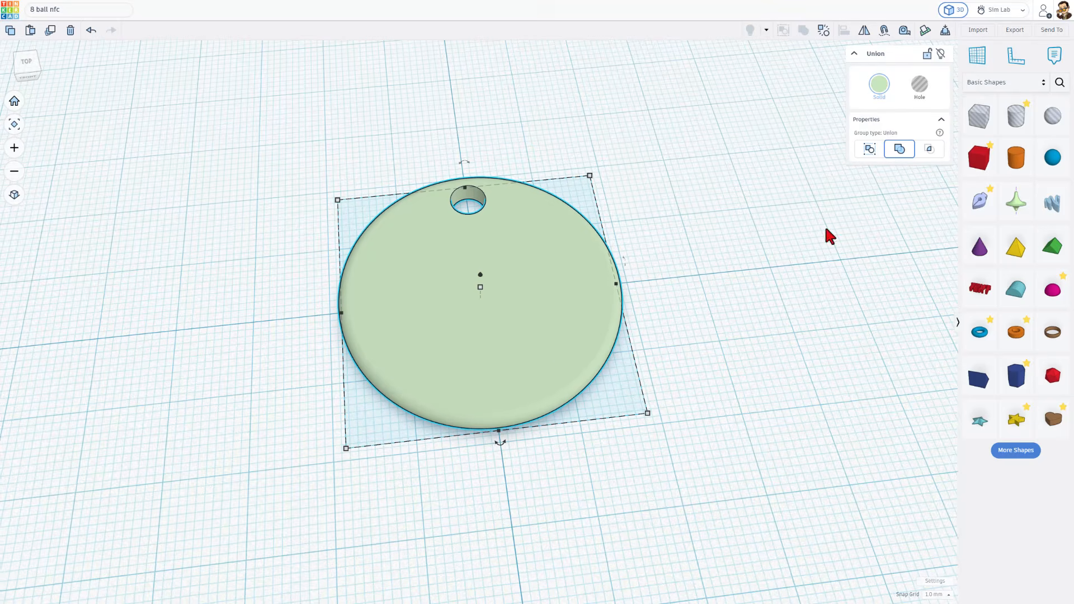
Place the gomarice_round_pop text from Your Creations behind the disc and ungroup it to expose its text properties.
{"action": "left_click", "coordinate": [996, 84]}
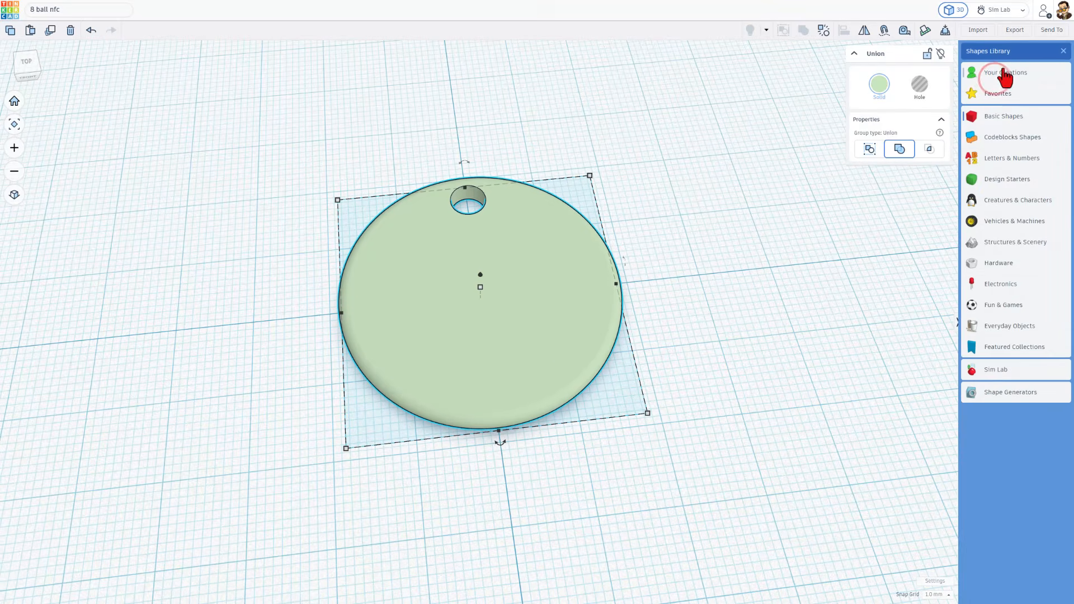
{"action": "left_click", "coordinate": [1002, 73]}
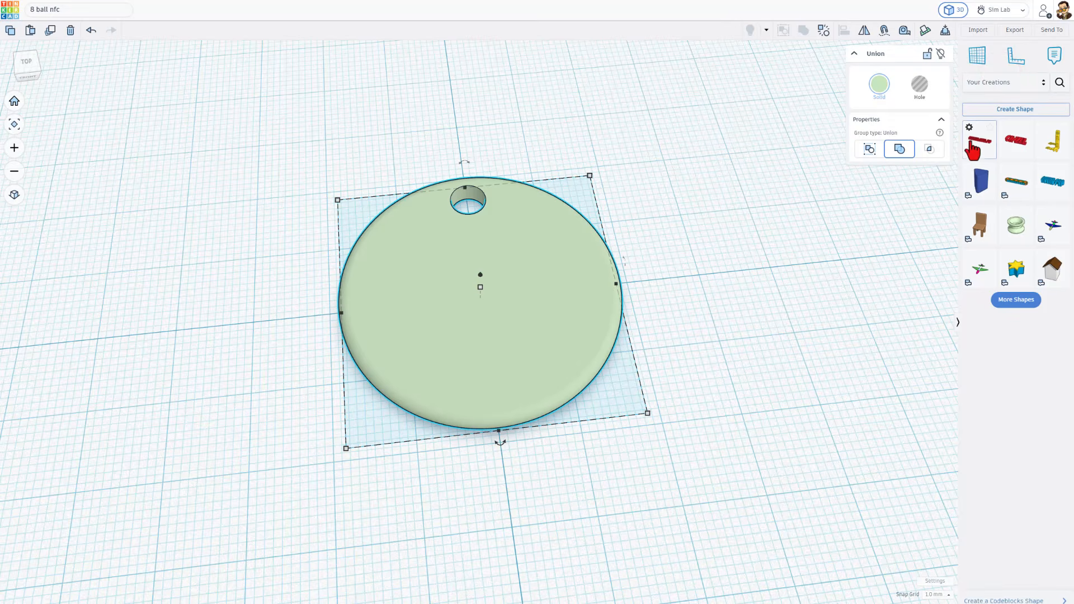
{"action": "left_click_drag", "start_coordinate": [979, 139], "coordinate": [388, 146]}
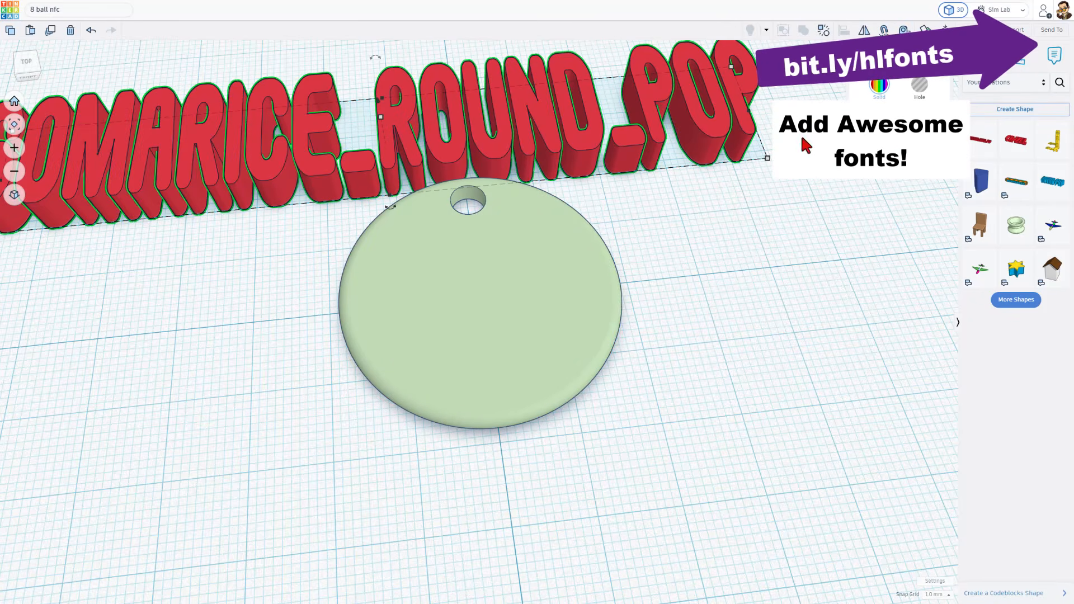
{"action": "scroll", "coordinate": [775, 263], "scroll_direction": "down", "scroll_amount": 2}
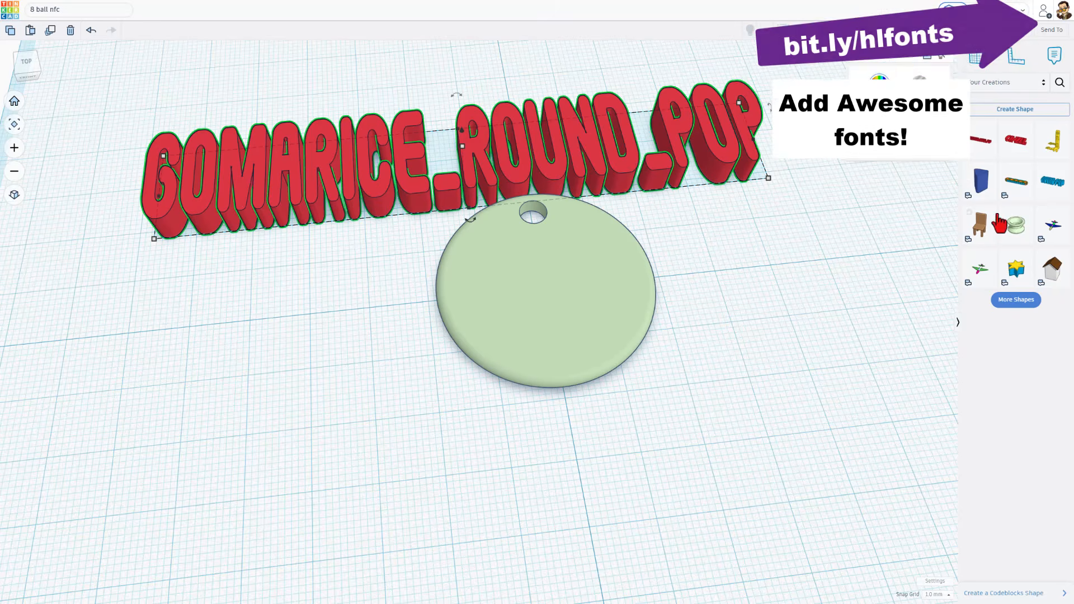
{"action": "left_click", "coordinate": [1010, 306]}
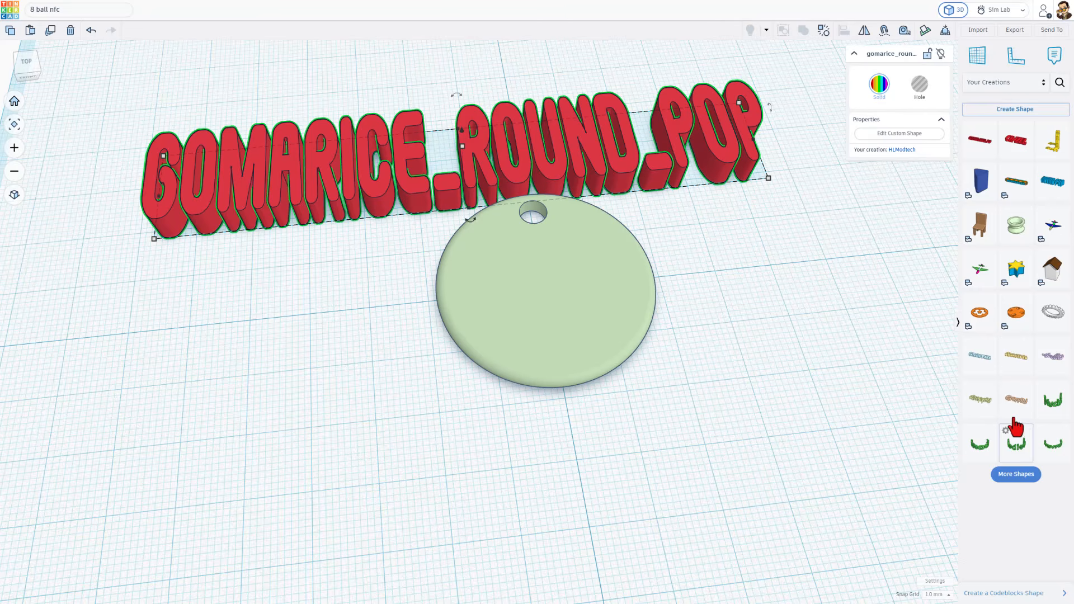
{"action": "left_click", "coordinate": [815, 35]}
Change the wording of the gomarice_round_pop text shape to "magic".
{"action": "left_click", "coordinate": [891, 154]}
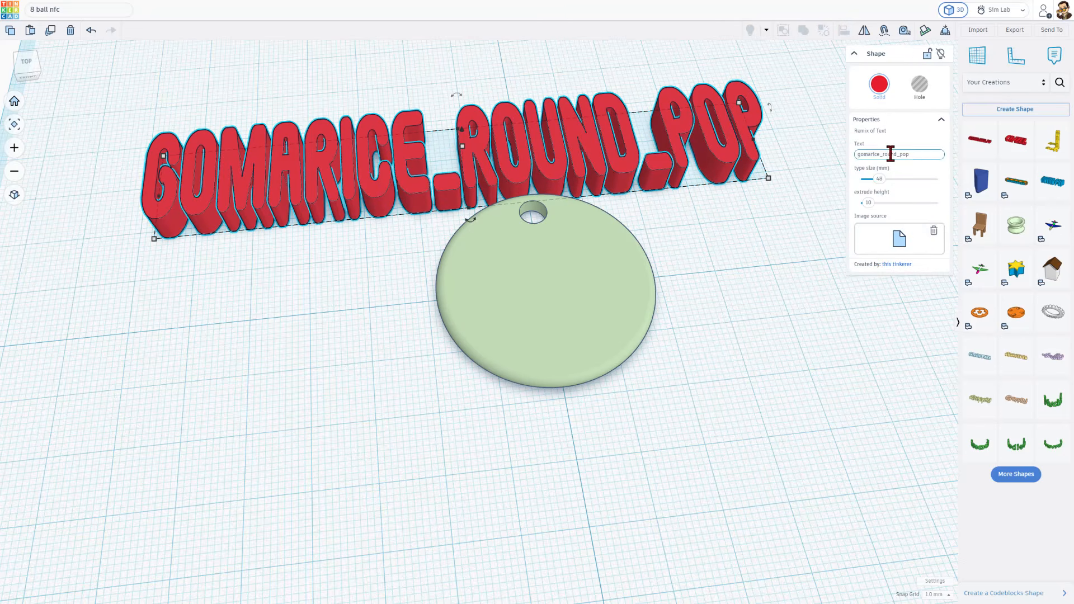
{"action": "double_click", "coordinate": [891, 154]}
{"action": "type", "text": "magi"}
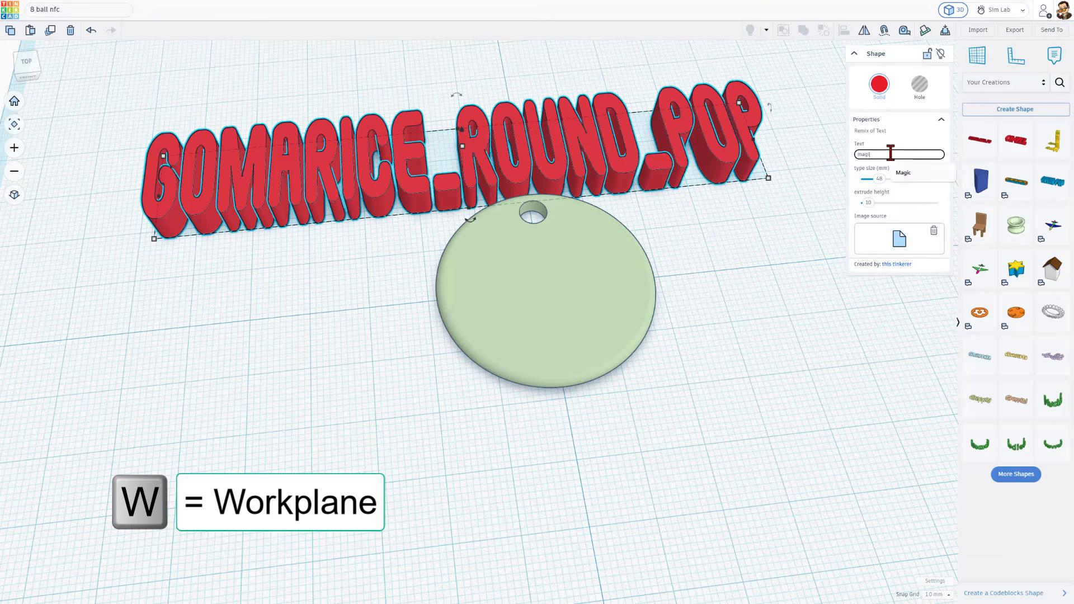
{"action": "type", "text": "c"}
{"action": "key", "text": "Return"}
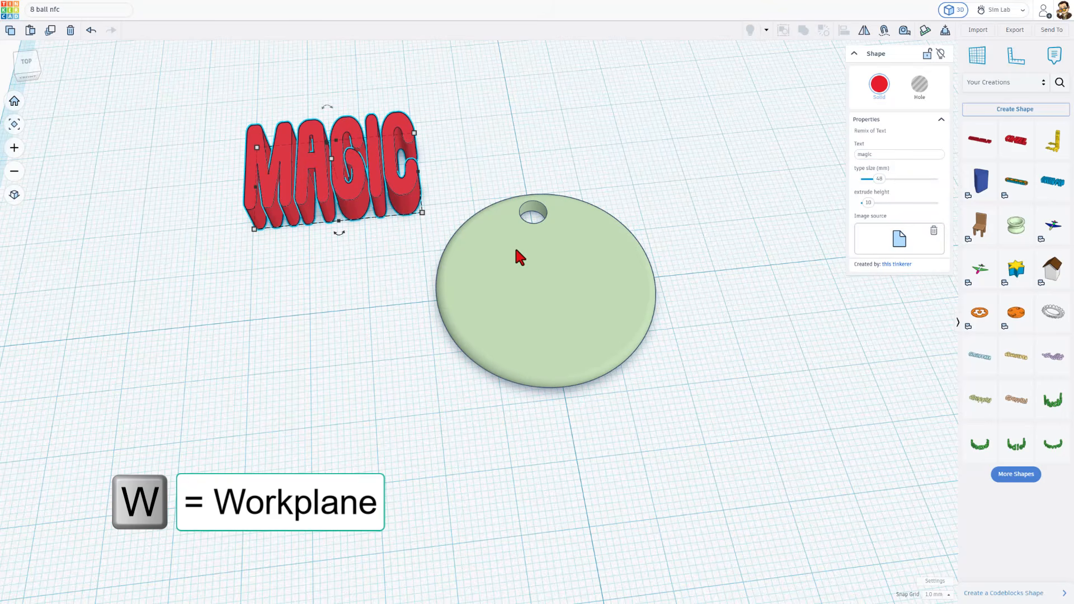
Drop the MAGIC text onto a workplane set on the disc's top face and fit it, reduced in size, below the small hole.
{"action": "key", "text": "w"}
{"action": "left_click", "coordinate": [527, 271]}
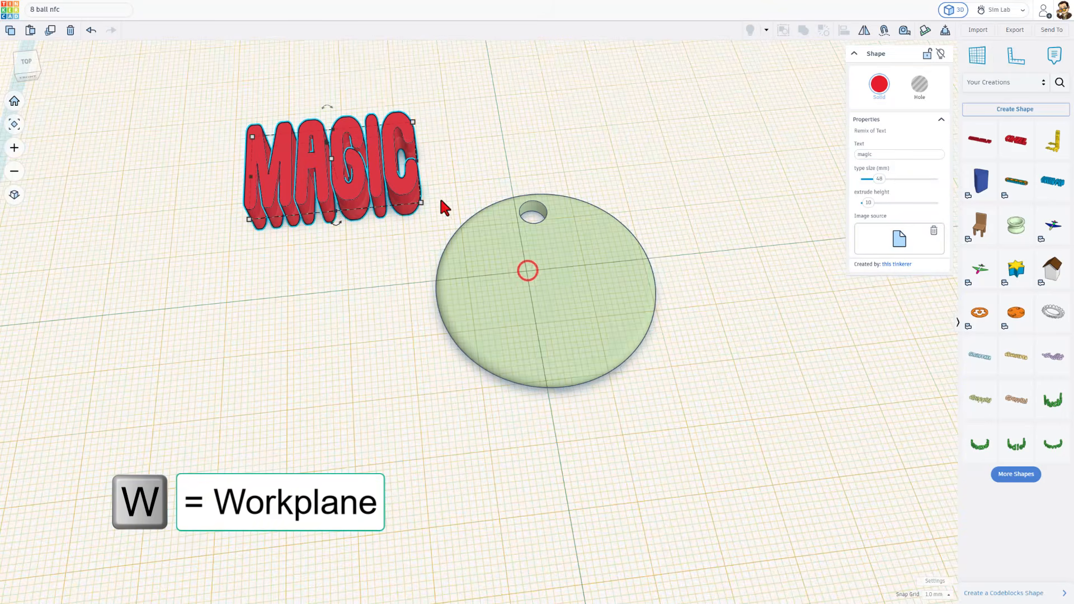
{"action": "left_click", "coordinate": [412, 192]}
{"action": "key", "text": "d"}
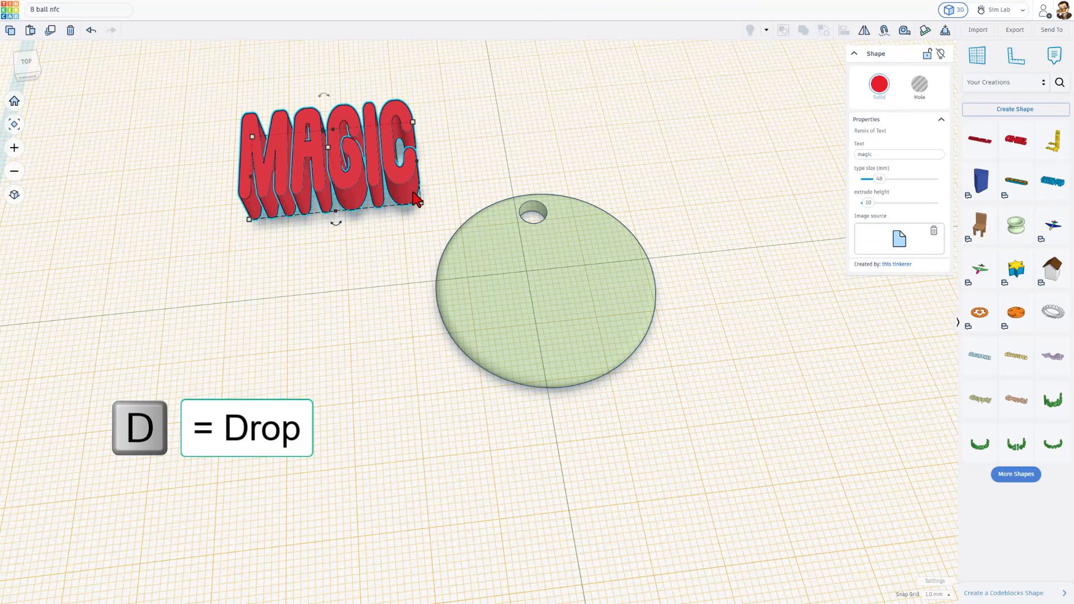
{"action": "left_click_drag", "start_coordinate": [399, 184], "coordinate": [572, 265]}
{"action": "left_click", "coordinate": [690, 272]}
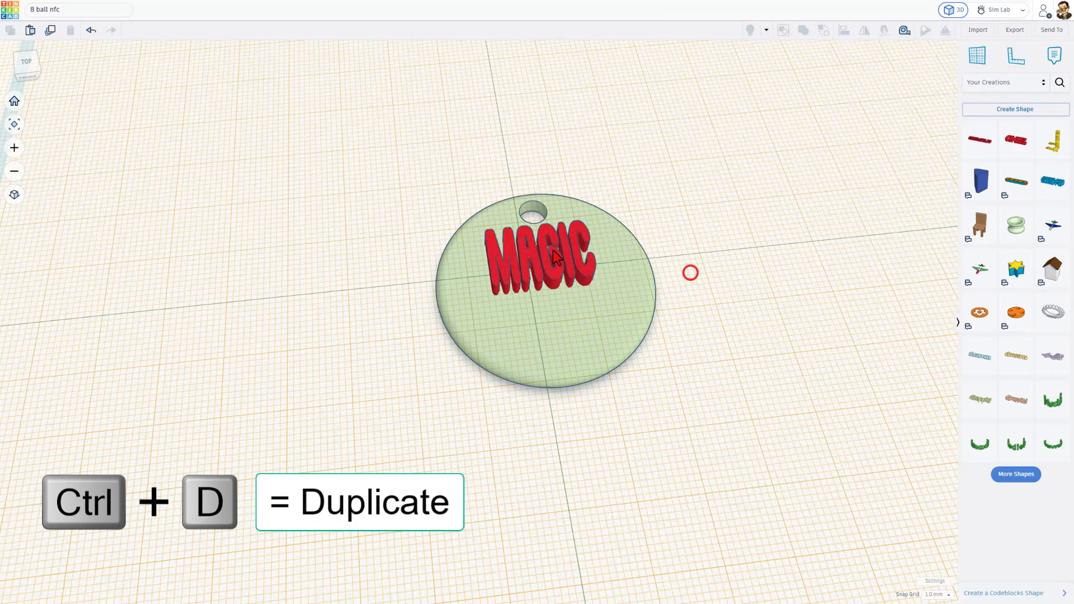
Duplicate the MAGIC text and move the copy directly below the original on the disc.
{"action": "left_click", "coordinate": [553, 250]}
{"action": "key", "text": "ctrl+d"}
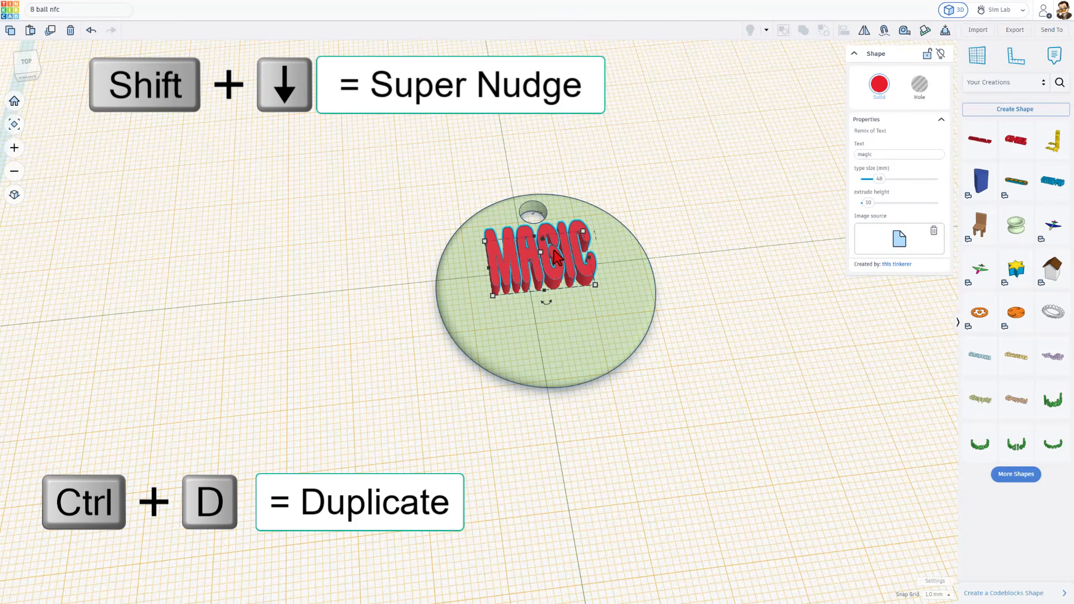
{"action": "key", "text": "shift+Down"}
{"action": "key", "text": "shift+Down"}
{"action": "key", "text": "shift+Down"}
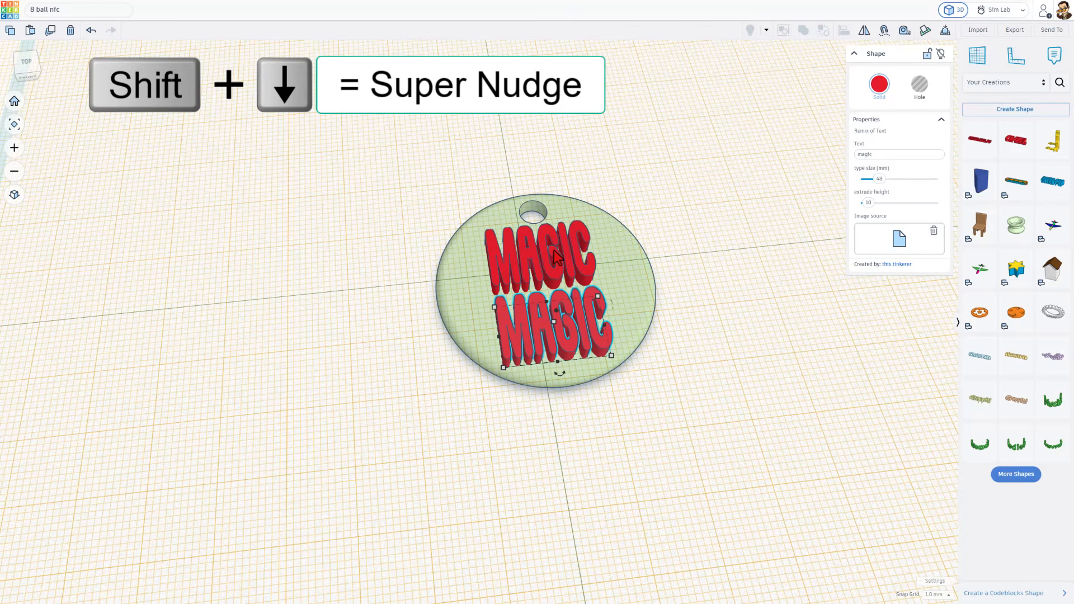
Change the wording of the lower text copy to "8 Ball".
{"action": "double_click", "coordinate": [860, 154]}
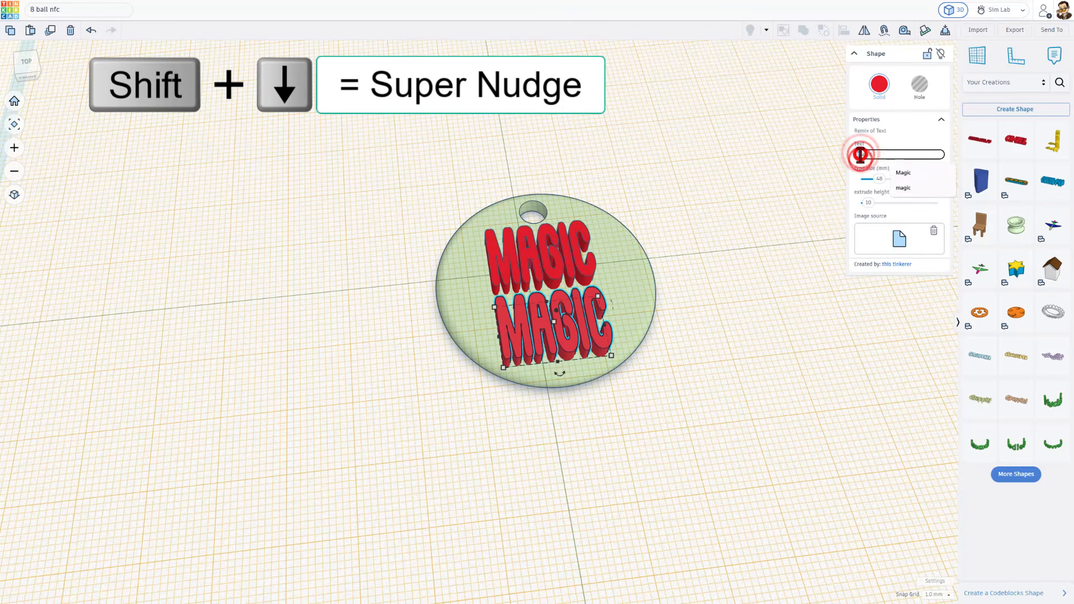
{"action": "type", "text": "8"}
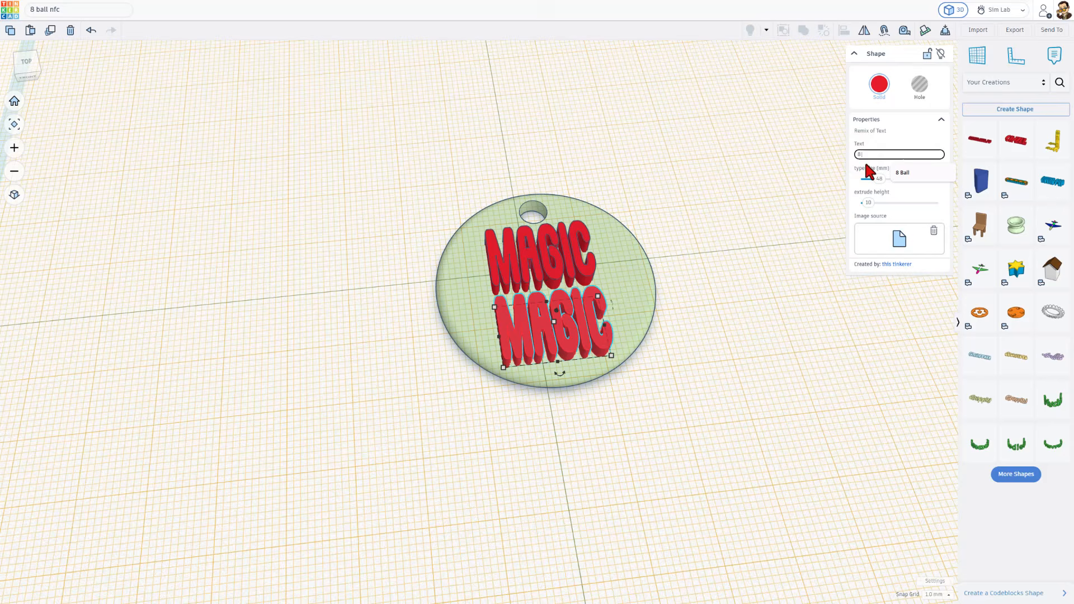
{"action": "left_click", "coordinate": [902, 172]}
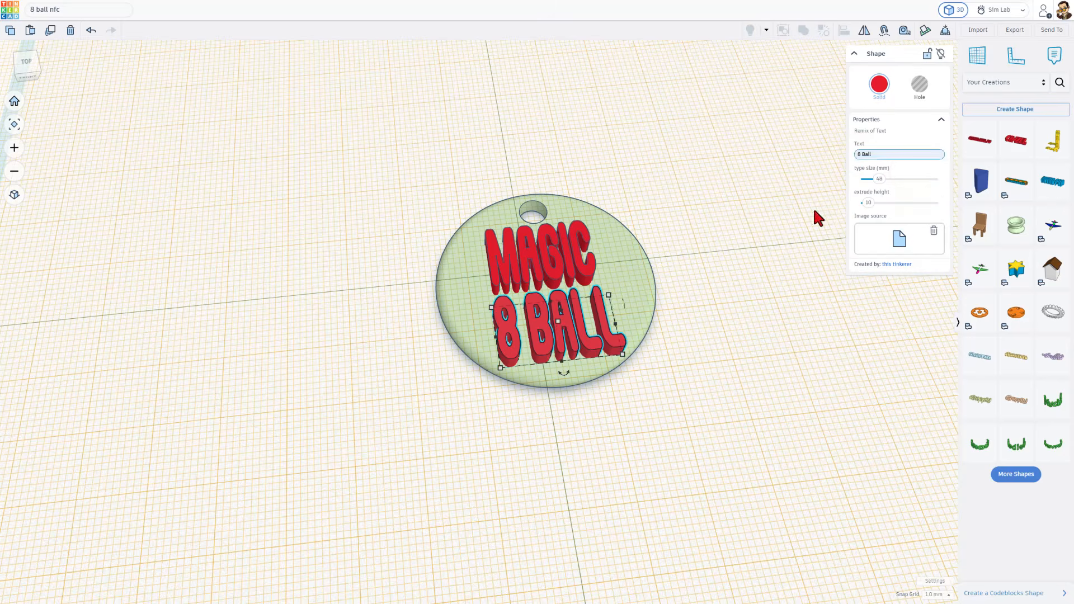
{"action": "left_click", "coordinate": [755, 238]}
Place a copy of the 8 Ball text to the right of the disc and change its wording to "NFC".
{"action": "right_click_drag", "start_coordinate": [749, 241], "coordinate": [641, 356]}
{"action": "left_click", "coordinate": [595, 351]}
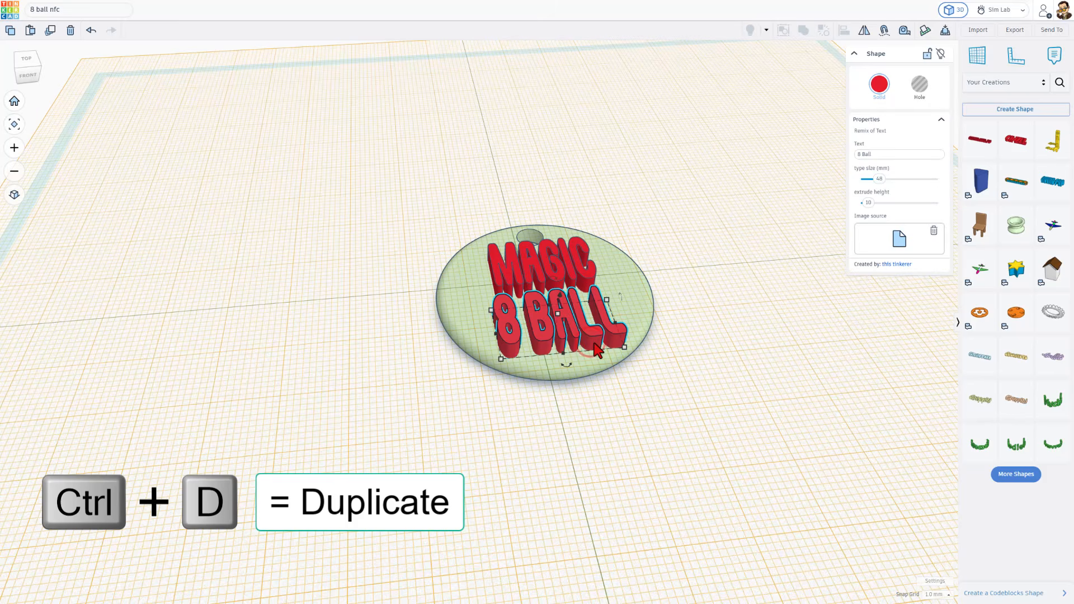
{"action": "key", "text": "ctrl+d"}
{"action": "key", "text": "shift+Right"}
{"action": "key", "text": "shift+Right"}
{"action": "key", "text": "shift+Right"}
{"action": "key", "text": "shift+Right"}
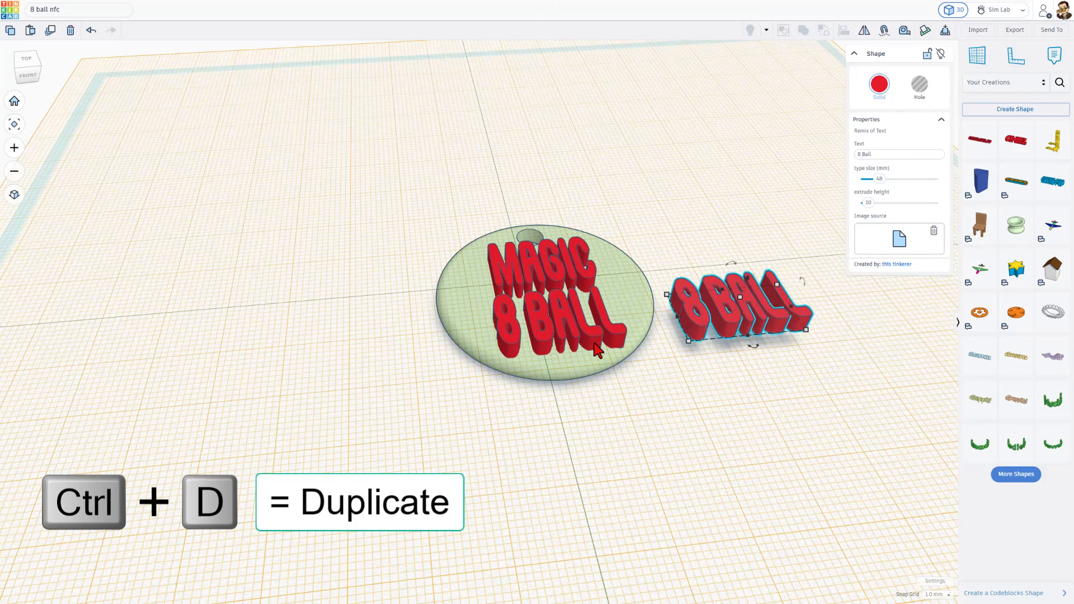
{"action": "triple_click", "coordinate": [870, 154]}
{"action": "type", "text": "NFC"}
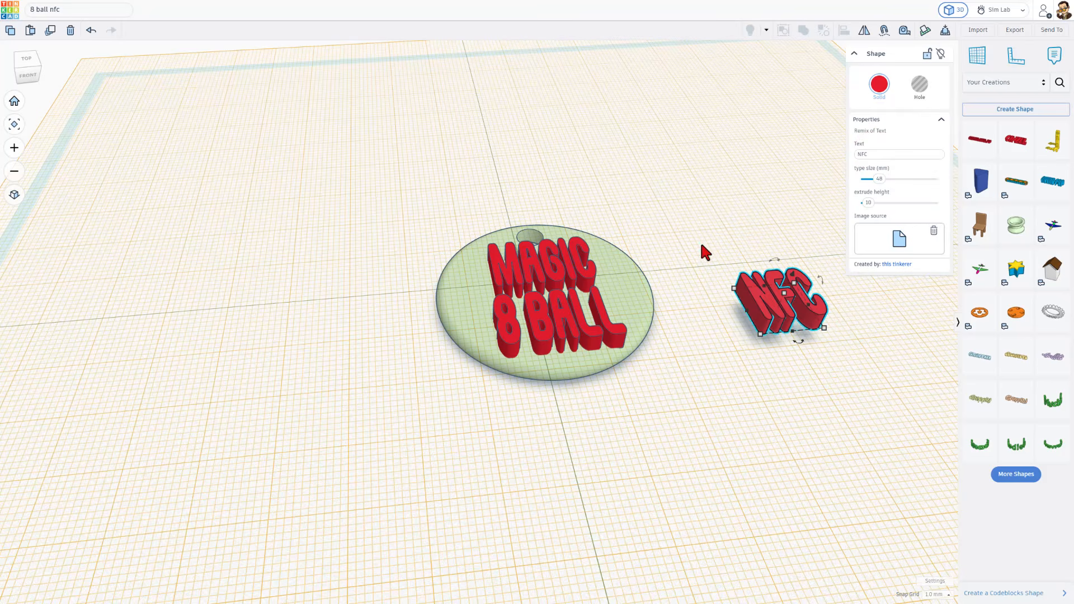
Set the height of the MAGIC and 8 Ball texts together to 1 mm.
{"action": "left_click", "coordinate": [538, 323]}
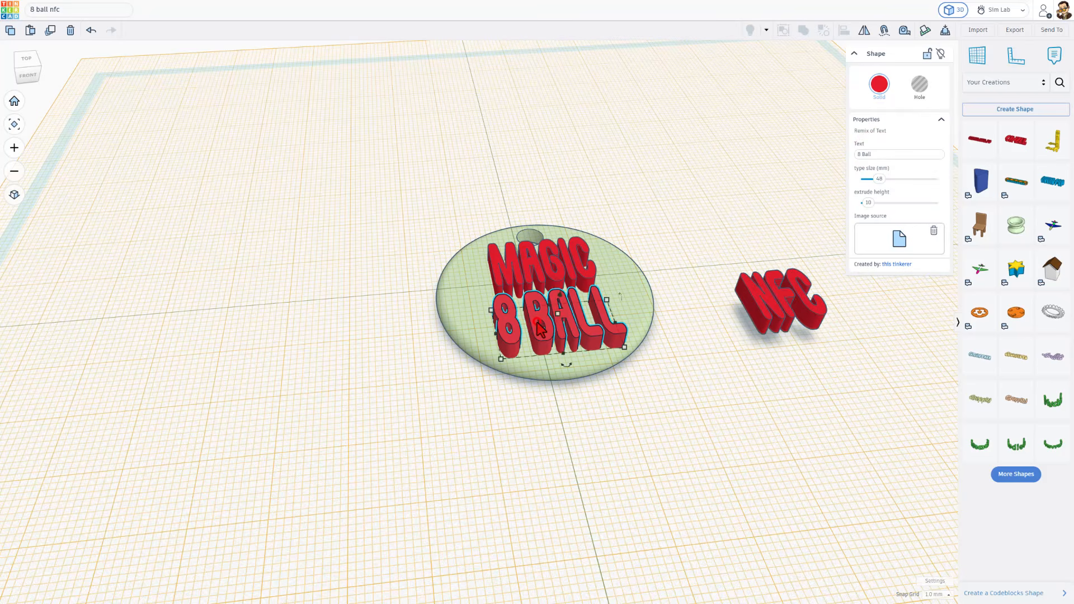
{"action": "left_click", "coordinate": [539, 272], "text": "shift"}
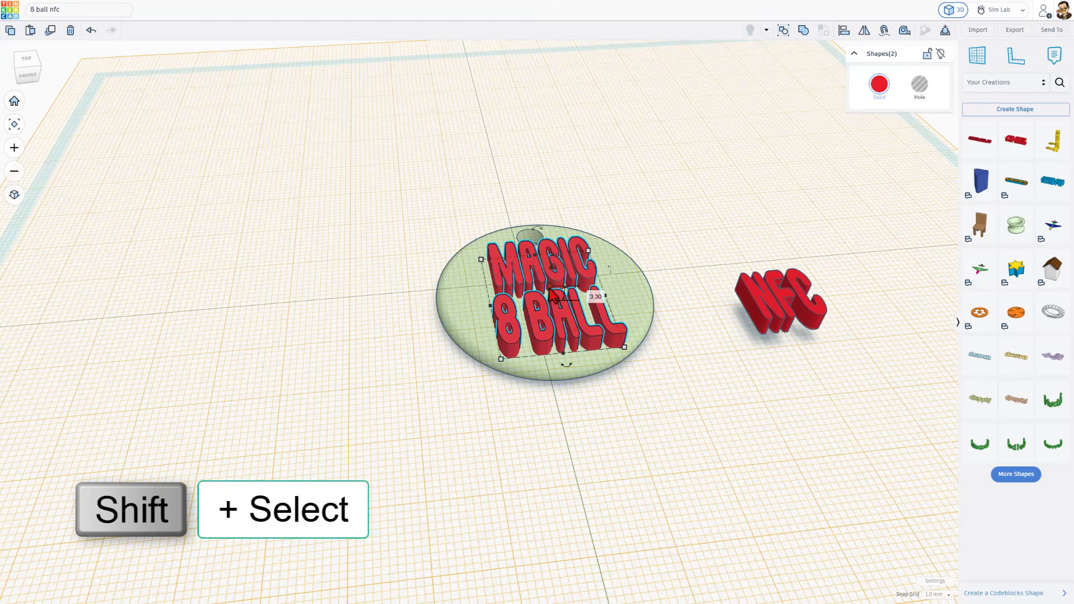
{"action": "left_click", "coordinate": [592, 293]}
{"action": "type", "text": "1"}
{"action": "key", "text": "Return"}
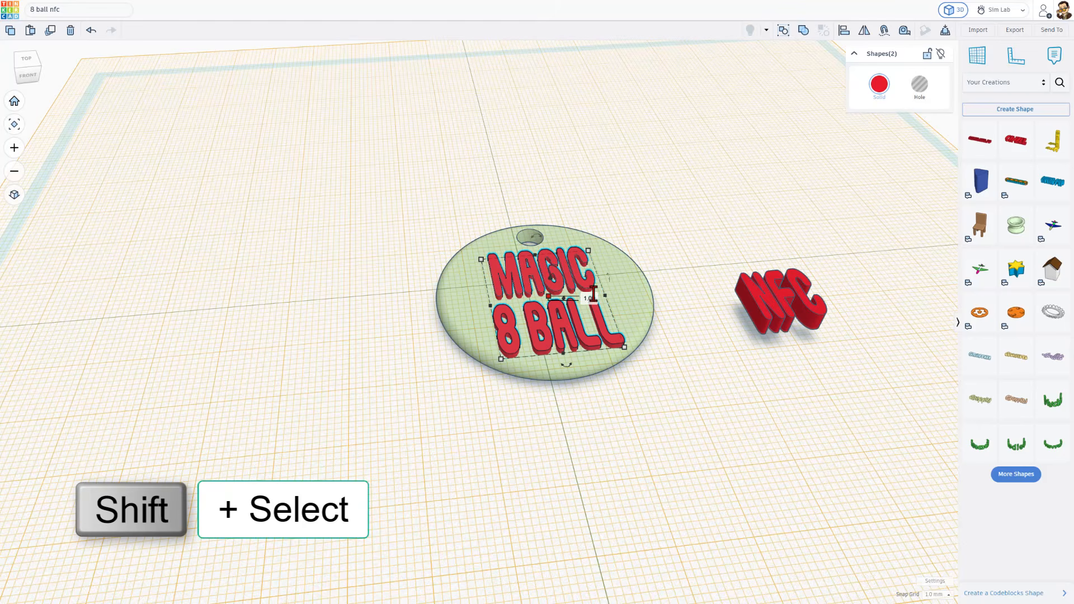
Set the NFC text's height to 0.5 mm and turn it into a hole.
{"action": "left_click", "coordinate": [785, 302]}
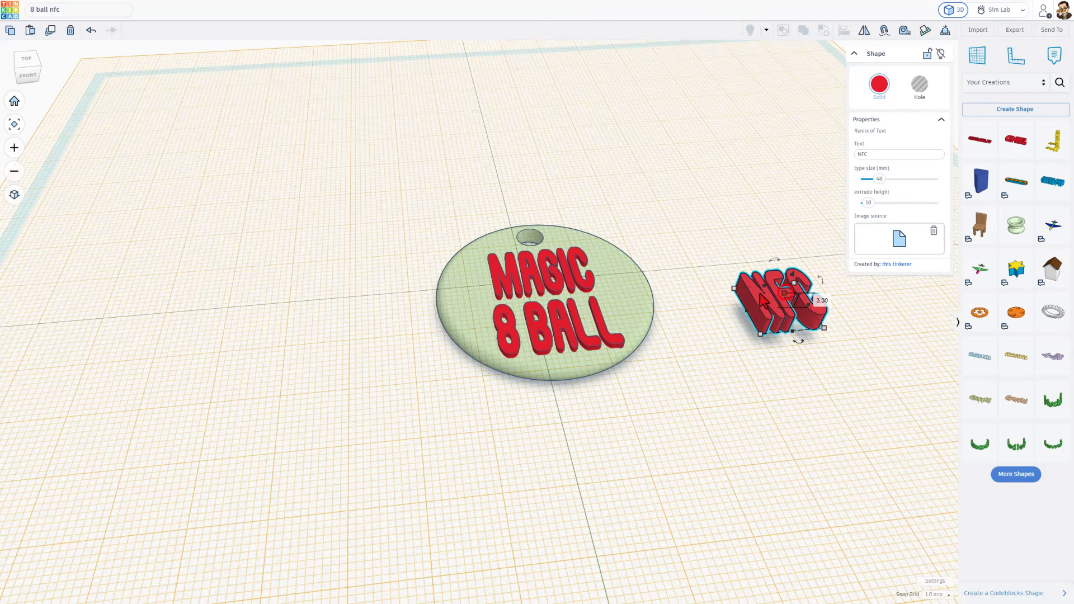
{"action": "left_click", "coordinate": [823, 300]}
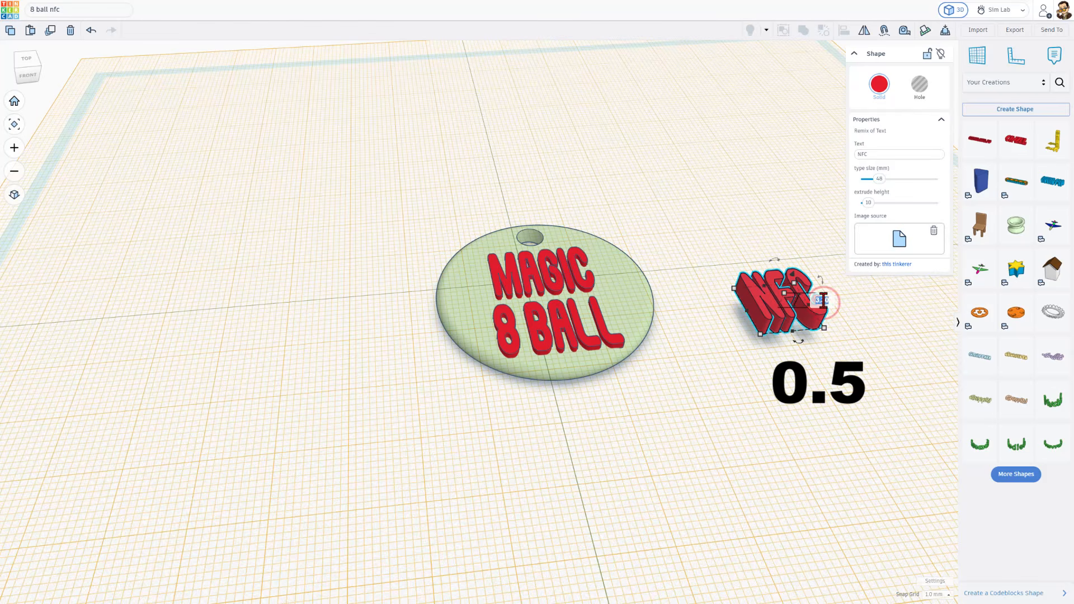
{"action": "type", "text": "0.5"}
{"action": "key", "text": "Return"}
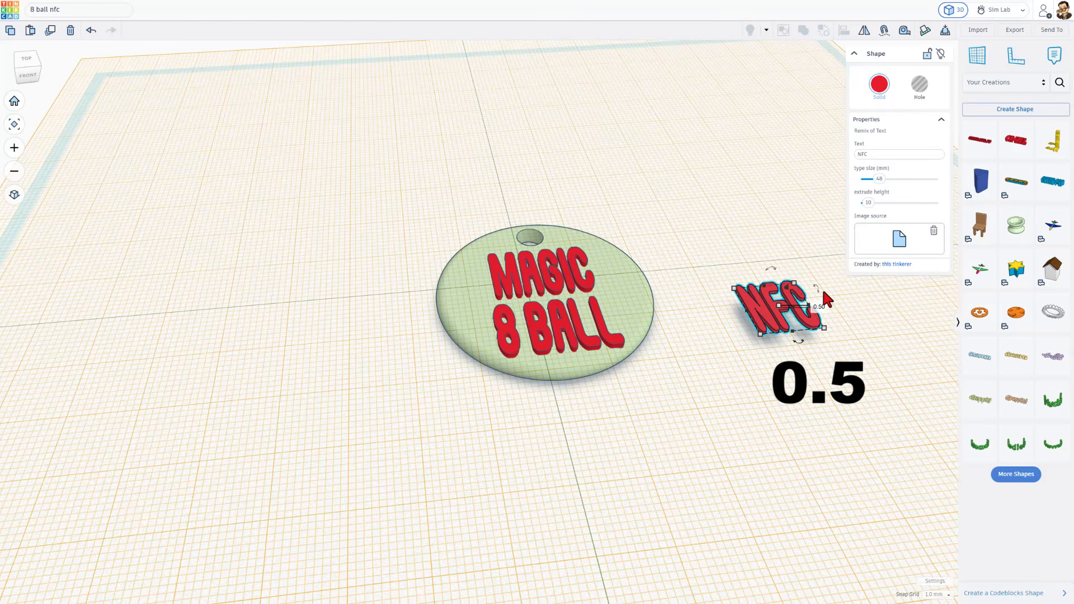
{"action": "left_click", "coordinate": [919, 84]}
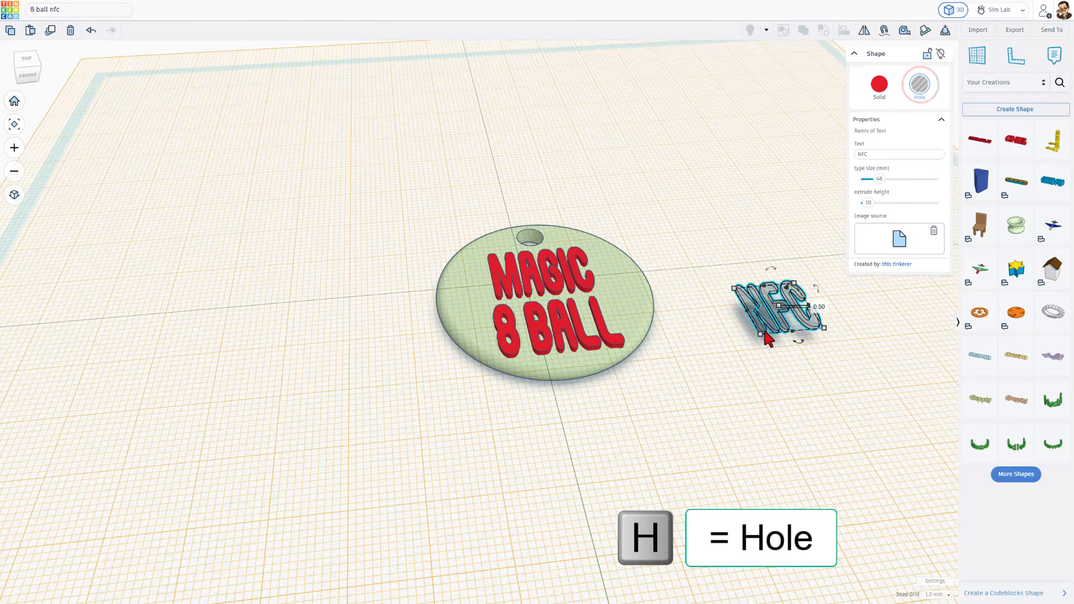
Enlarge the NFC text hole to about 20.65 by 18.64 mm and drop it onto the base workplane.
{"action": "left_click_drag", "start_coordinate": [760, 335], "coordinate": [717, 383]}
{"action": "key", "text": "w"}
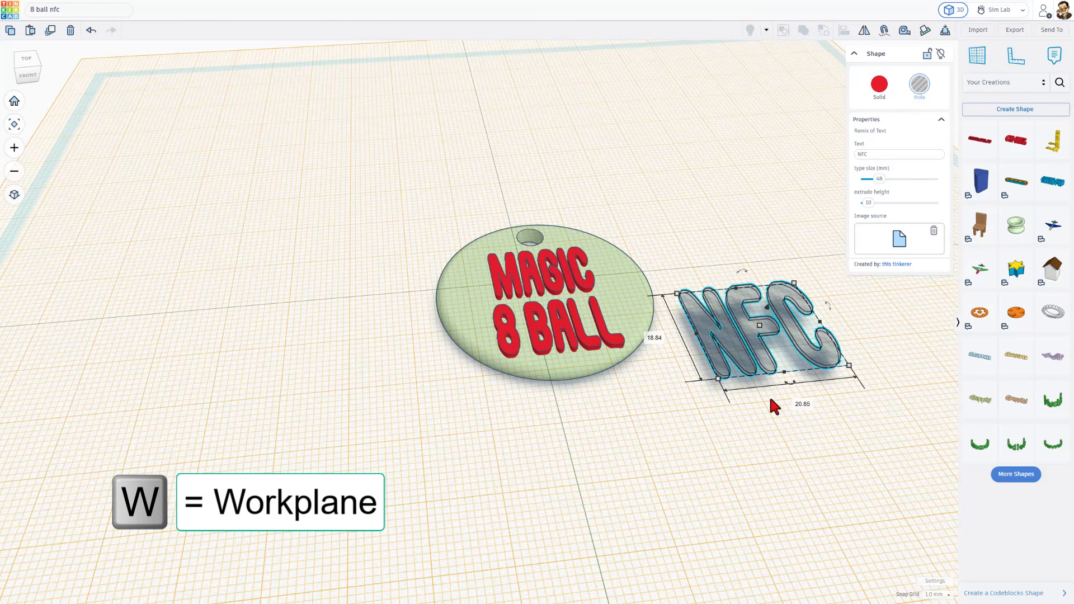
{"action": "left_click", "coordinate": [716, 469]}
{"action": "key", "text": "d"}
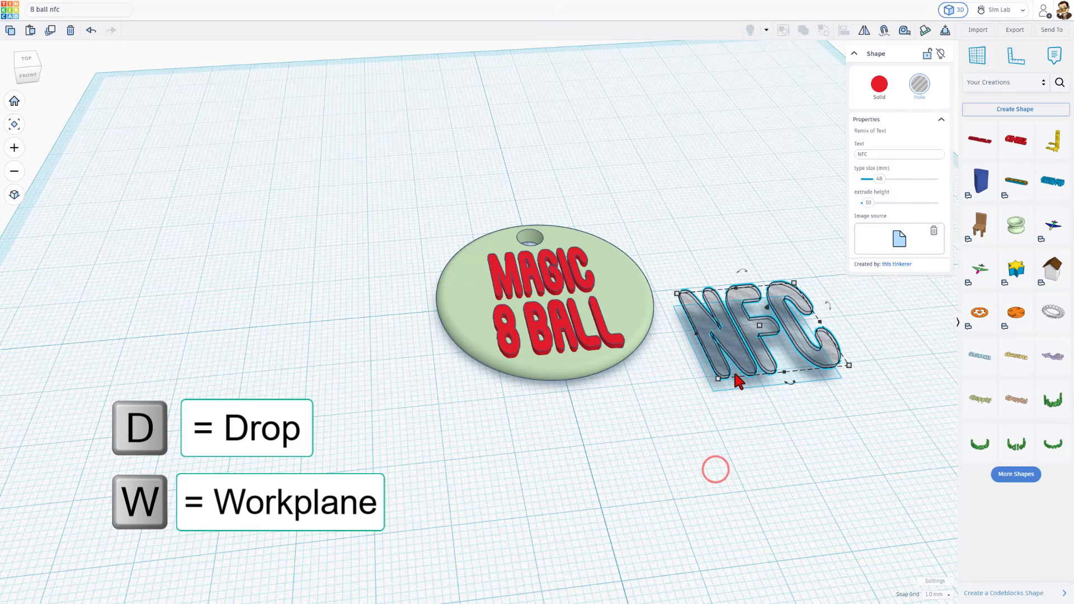
{"action": "key", "text": "d"}
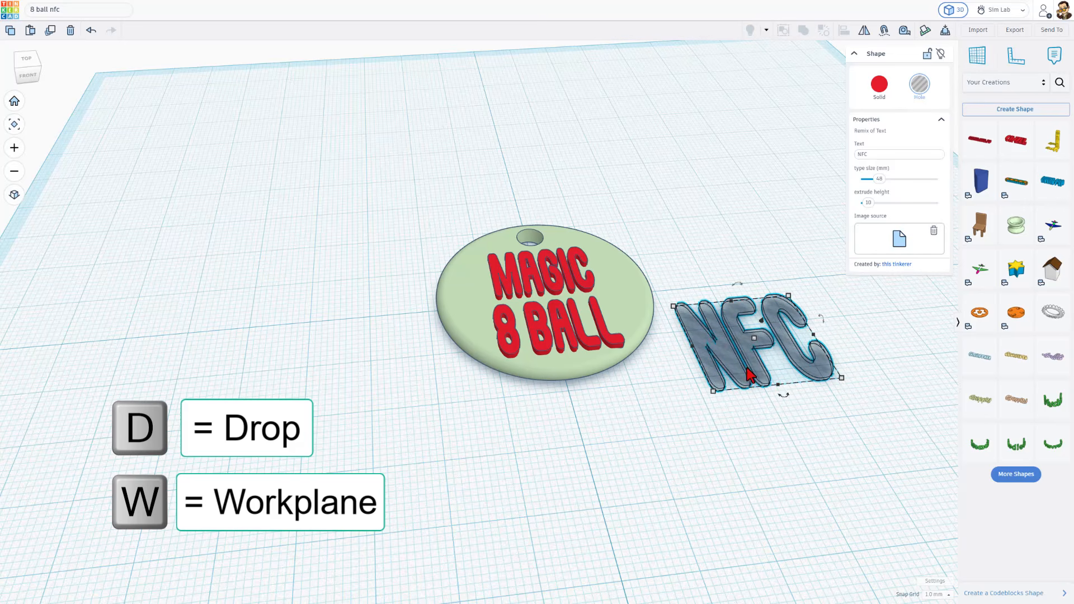
Mirror the NFC text hole left to right so that it reads correctly from the underside.
{"action": "key", "text": "m"}
{"action": "left_click", "coordinate": [785, 392]}
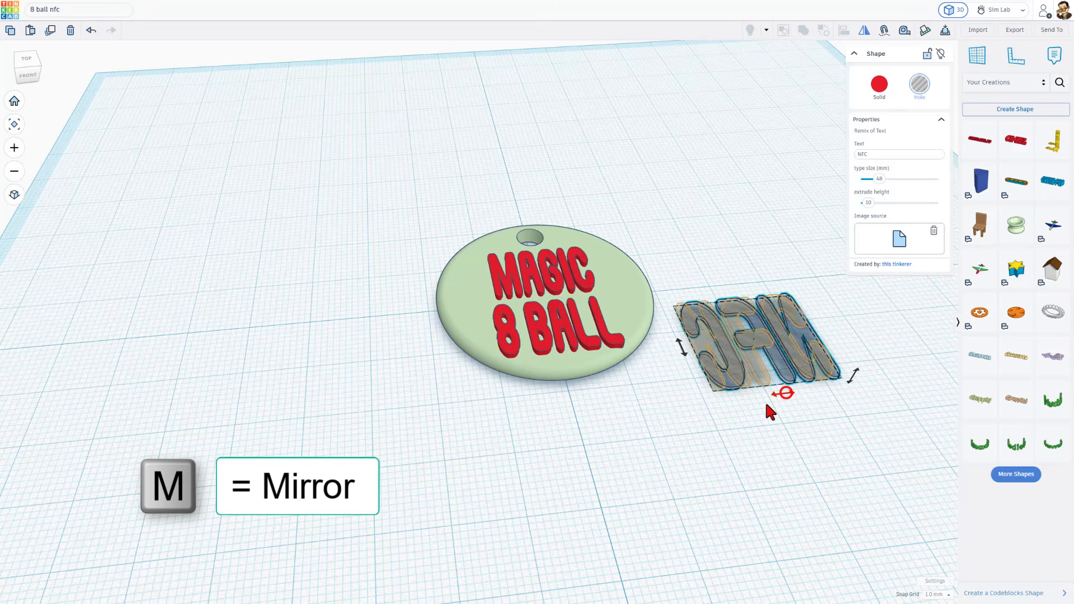
{"action": "right_click_drag", "start_coordinate": [763, 409], "coordinate": [749, 378]}
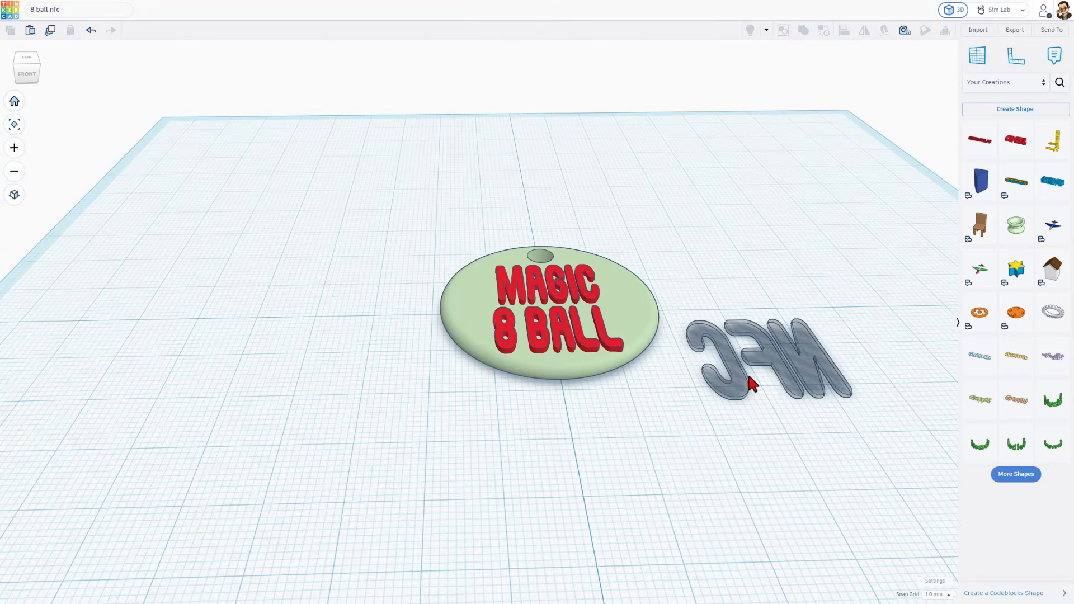
Combine the MAGIC and 8 BALL texts into a bundle group.
{"action": "left_click", "coordinate": [582, 340], "text": "shift"}
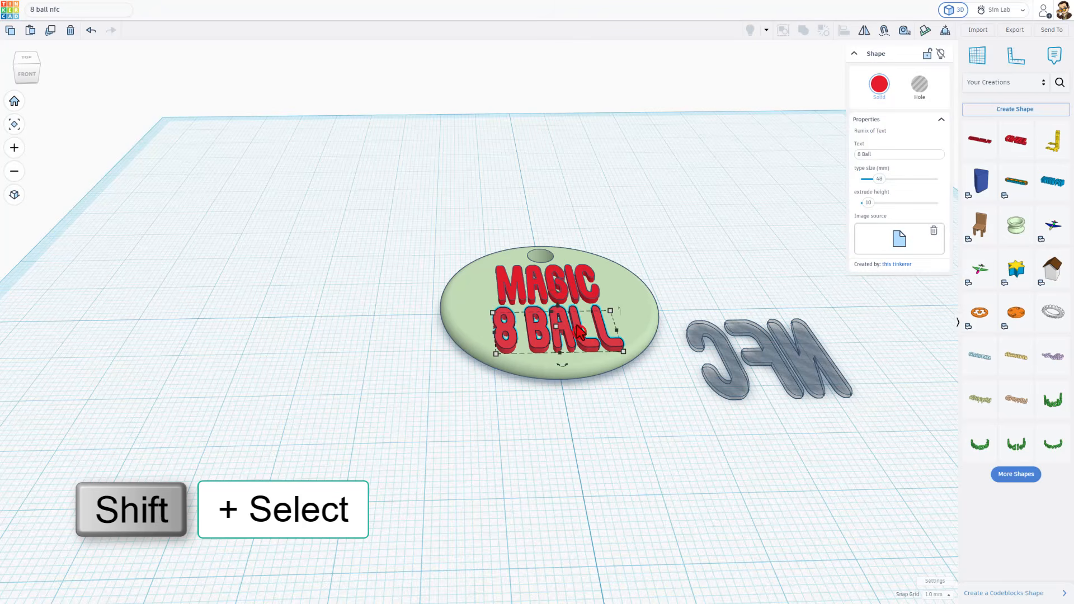
{"action": "left_click", "coordinate": [553, 289], "text": "shift"}
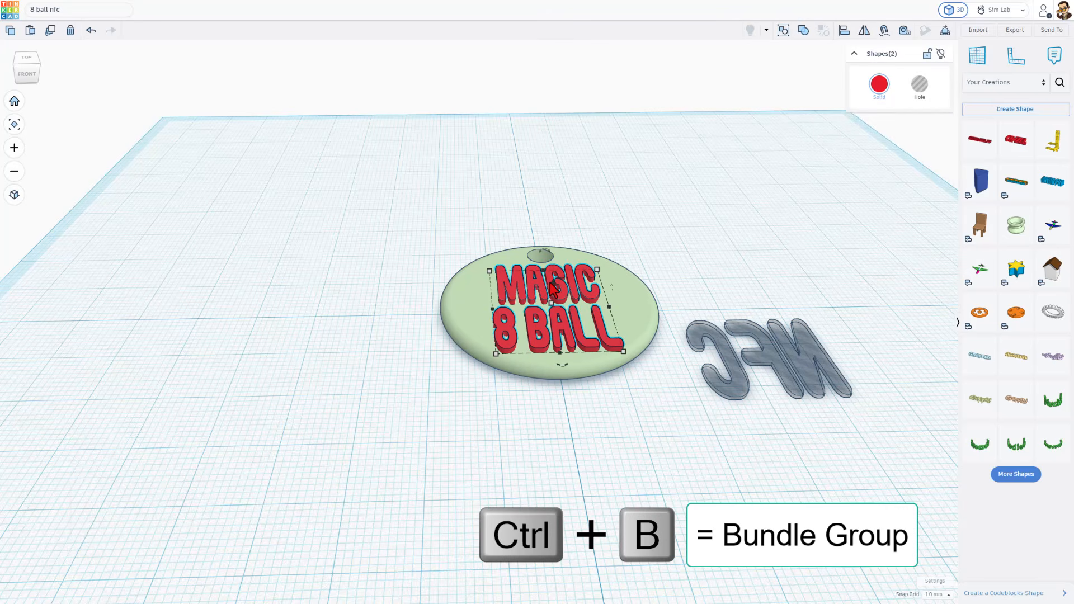
{"action": "key", "text": "ctrl+b"}
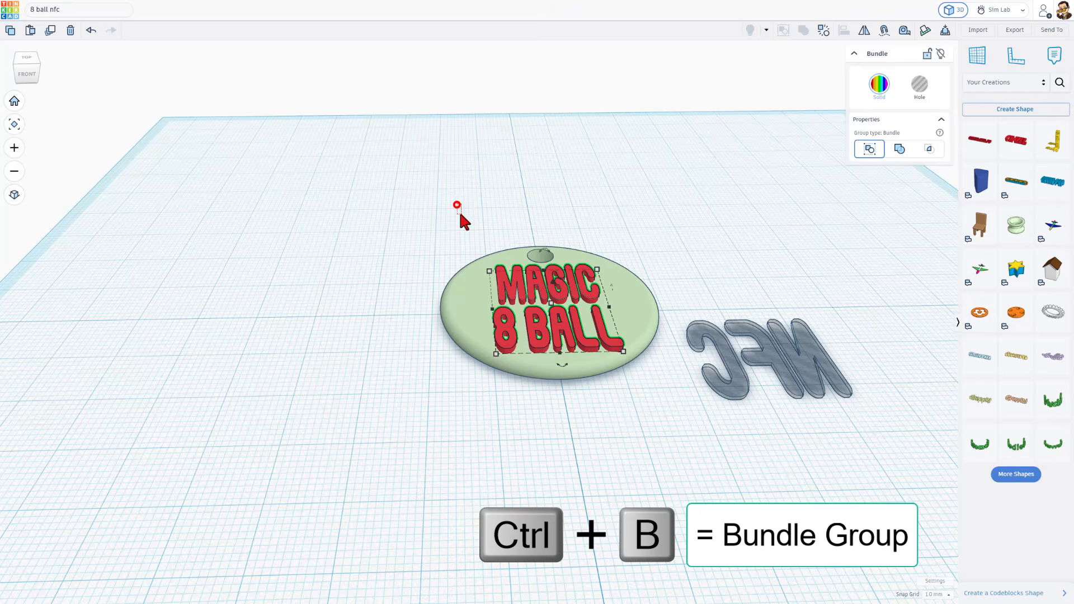
Align the lettering bundle, the NFC text hole and the disc on their centres in both horizontal directions.
{"action": "left_click_drag", "start_coordinate": [464, 221], "coordinate": [774, 431]}
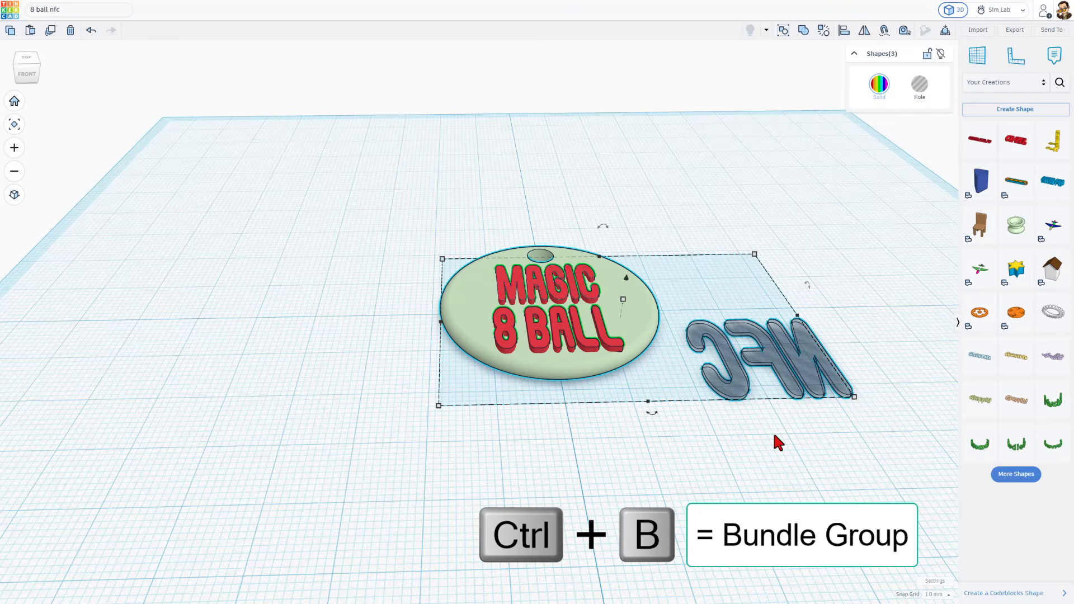
{"action": "key", "text": "l"}
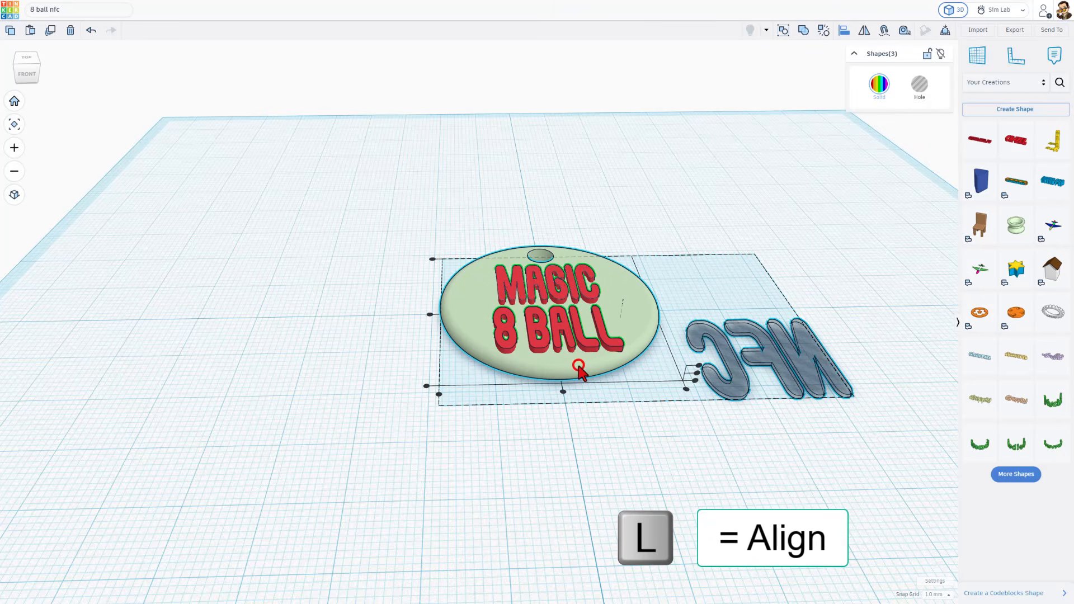
{"action": "left_click", "coordinate": [564, 392]}
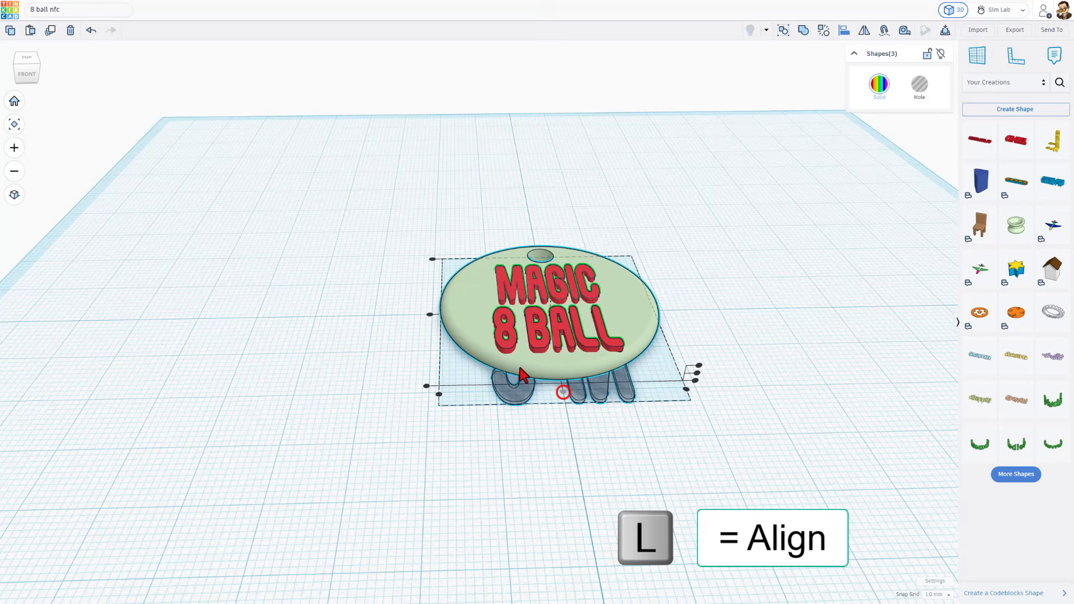
{"action": "left_click", "coordinate": [430, 314]}
{"action": "left_click", "coordinate": [391, 343]}
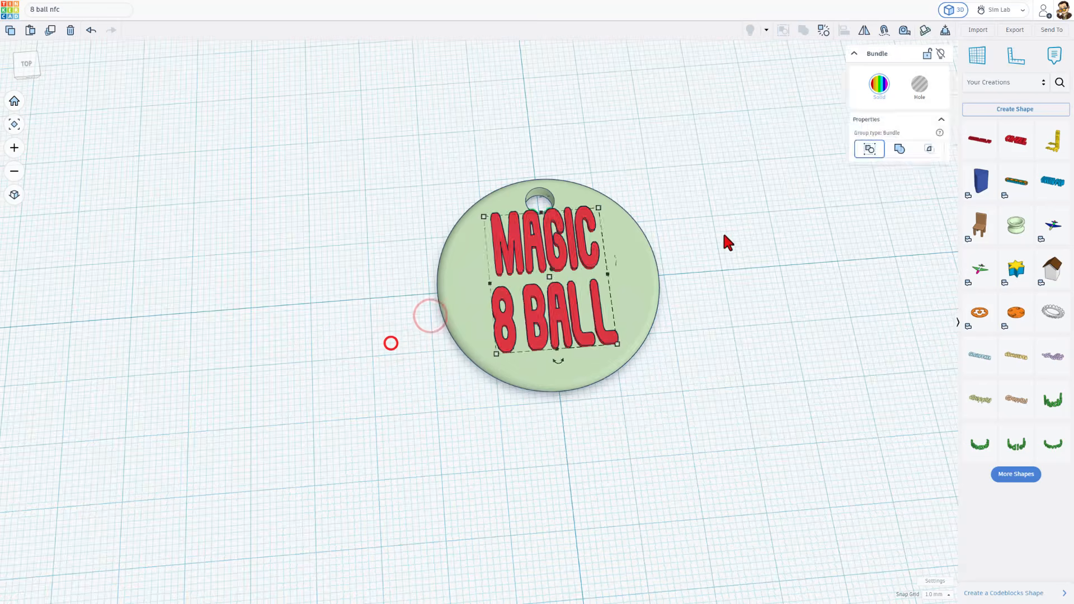
Nudge the MAGIC 8 BALL bundle a few steps away from the keyring hole.
{"action": "left_click", "coordinate": [727, 237]}
{"action": "left_click", "coordinate": [586, 257]}
{"action": "key", "text": "Down"}
{"action": "key", "text": "Down"}
{"action": "key", "text": "Down"}
{"action": "key", "text": "Down"}
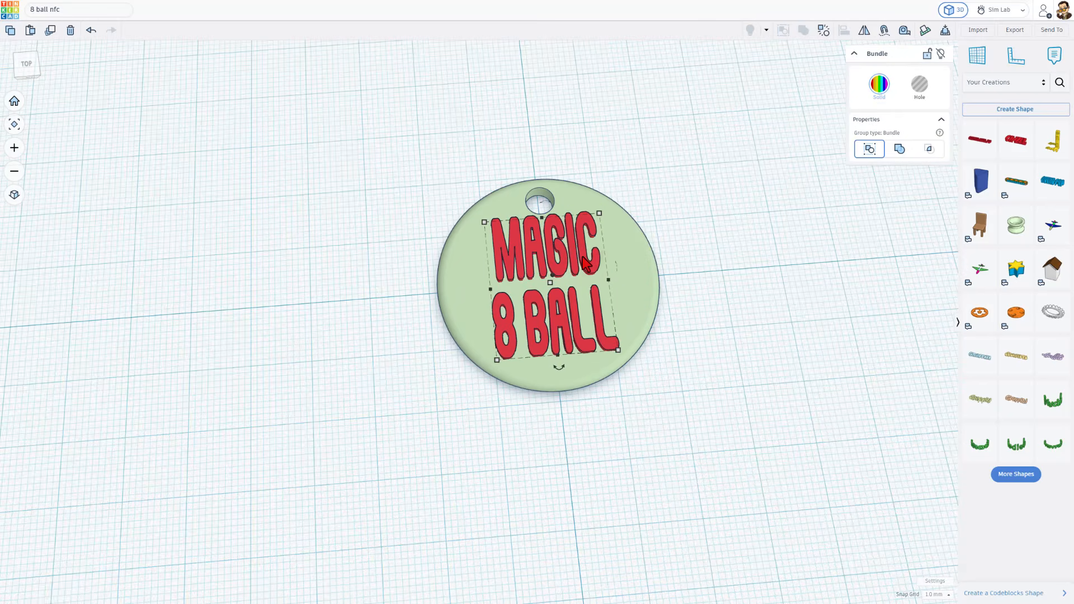
{"action": "left_click", "coordinate": [690, 246]}
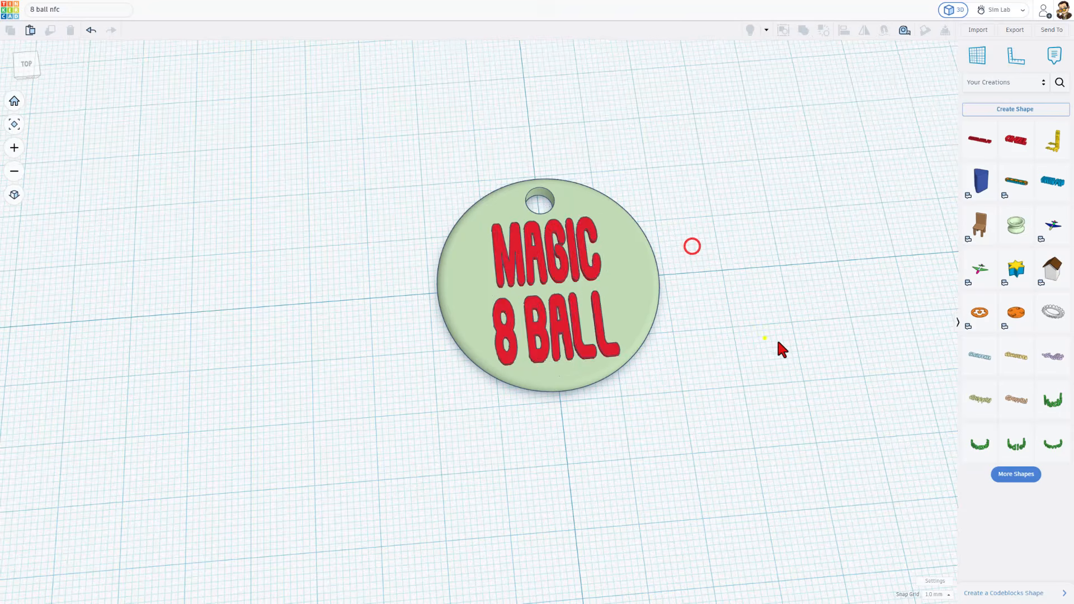
Join the disc, the lettering bundle and the NFC text hole into one union group.
{"action": "right_click_drag", "start_coordinate": [763, 336], "coordinate": [767, 286]}
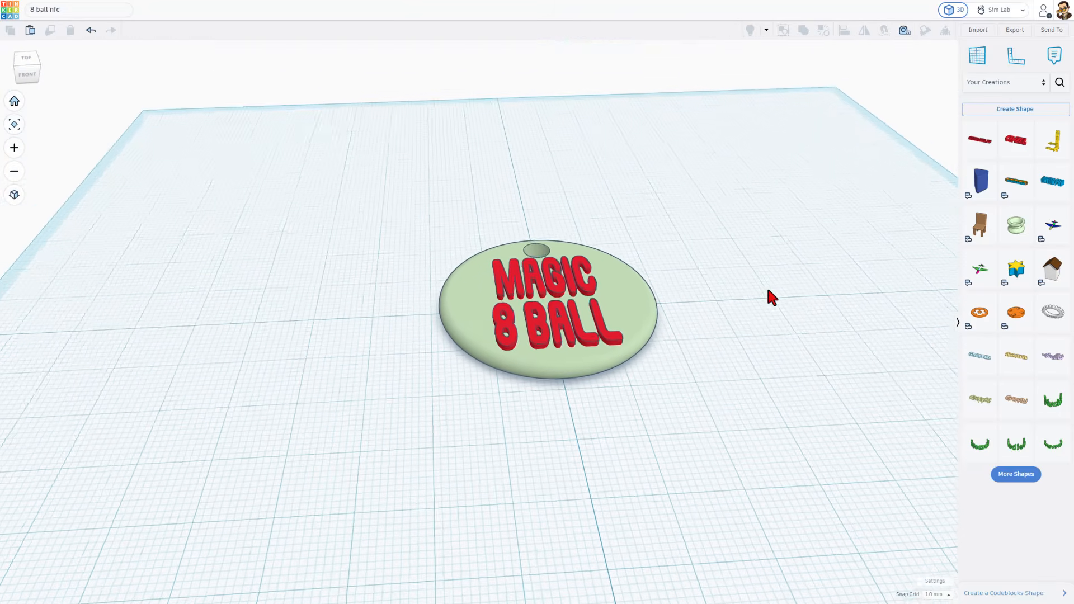
{"action": "left_click_drag", "start_coordinate": [623, 171], "coordinate": [474, 435]}
{"action": "key", "text": "ctrl+g"}
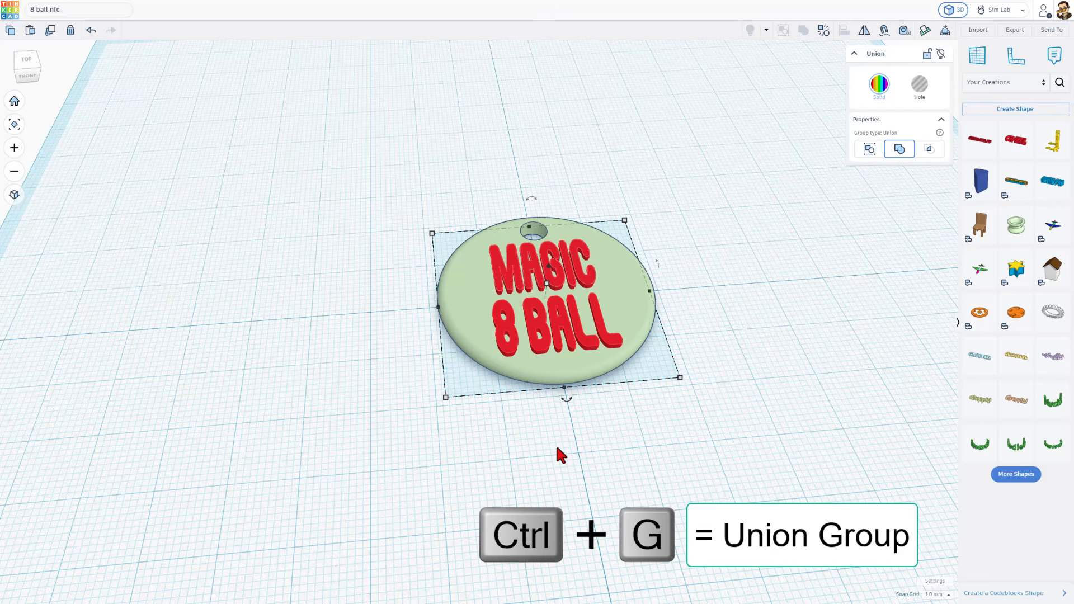
{"action": "right_click_drag", "start_coordinate": [799, 377], "coordinate": [774, 379]}
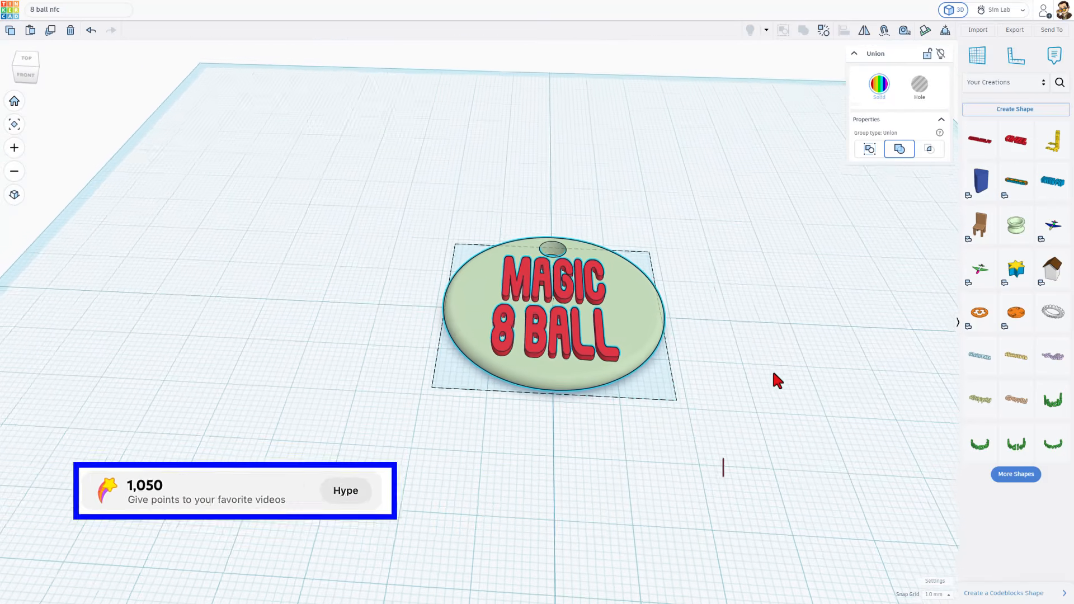
Export the selected disc as an STL file and save it in the 3dmodeling folder.
{"action": "left_click", "coordinate": [1014, 30]}
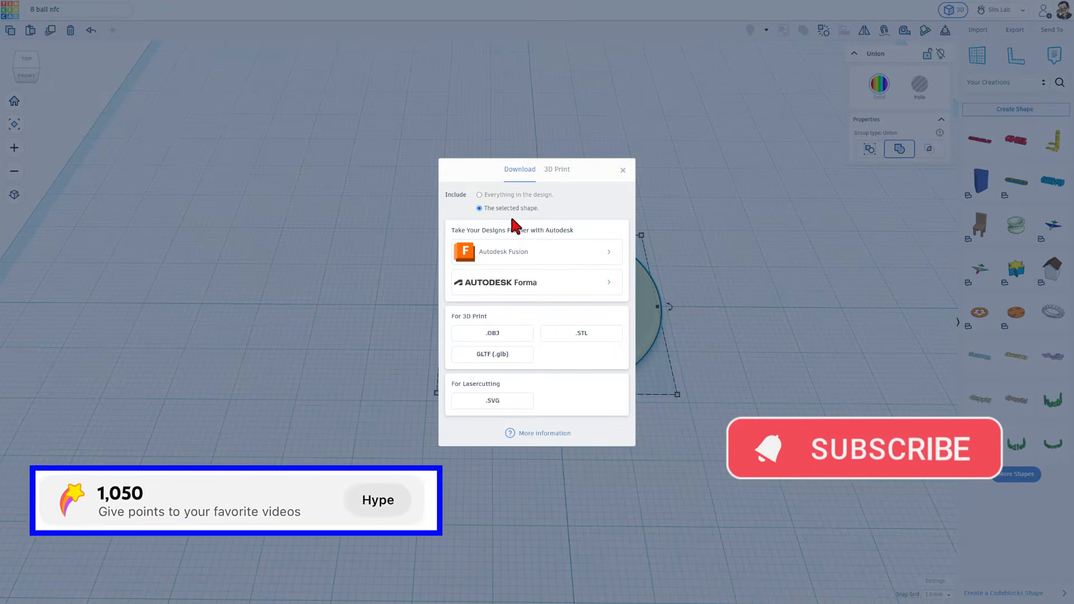
{"action": "left_click", "coordinate": [577, 335]}
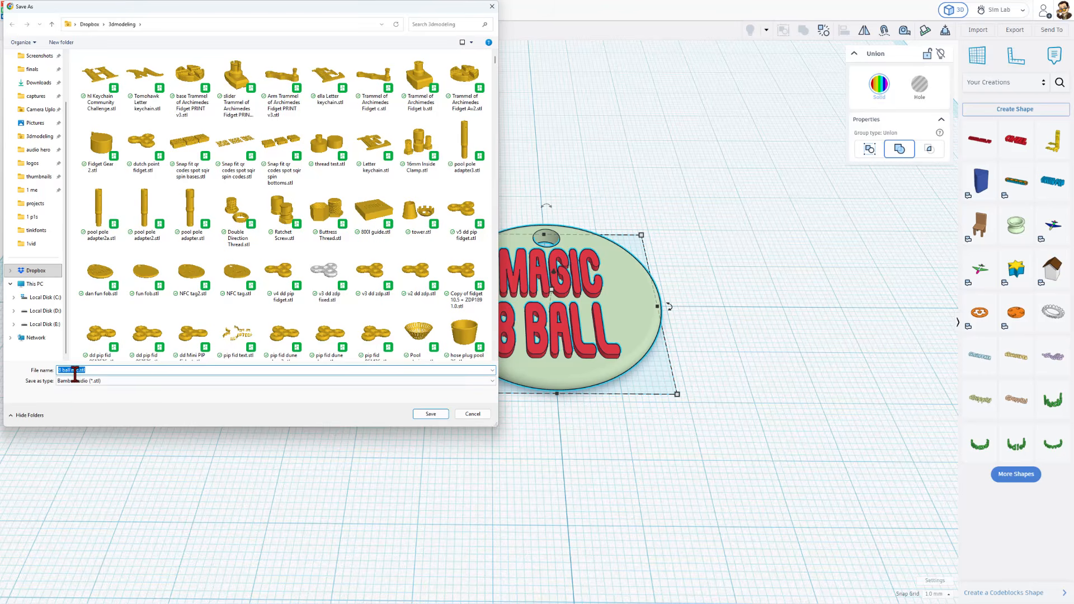
{"action": "left_click", "coordinate": [426, 417]}
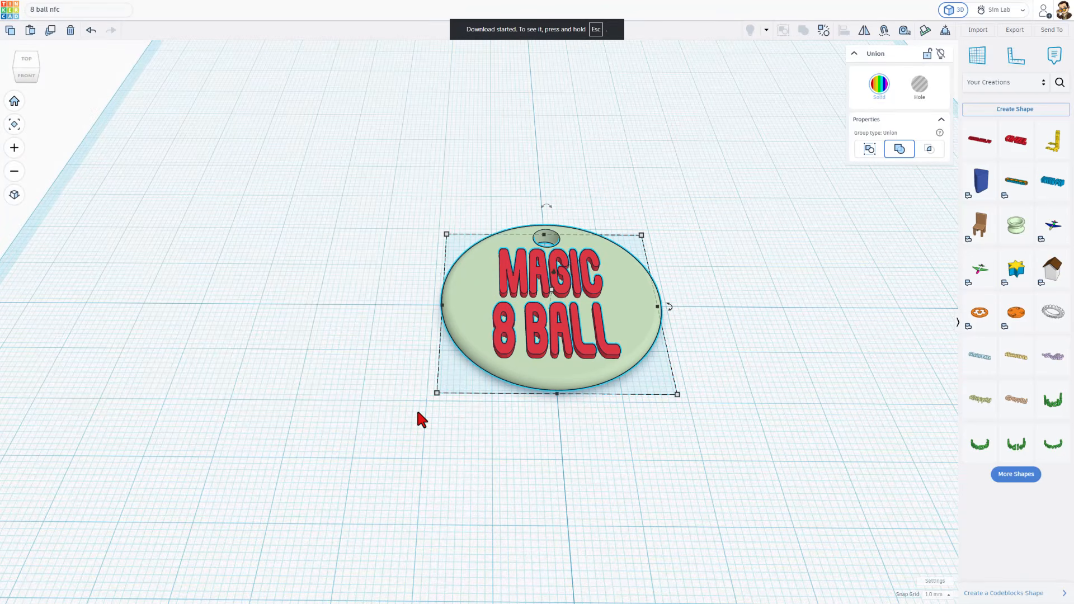
Switch to PrusaSlicer and import "8 ball nfc.stl" onto the build plate.
{"action": "key", "text": "alt+Tab"}
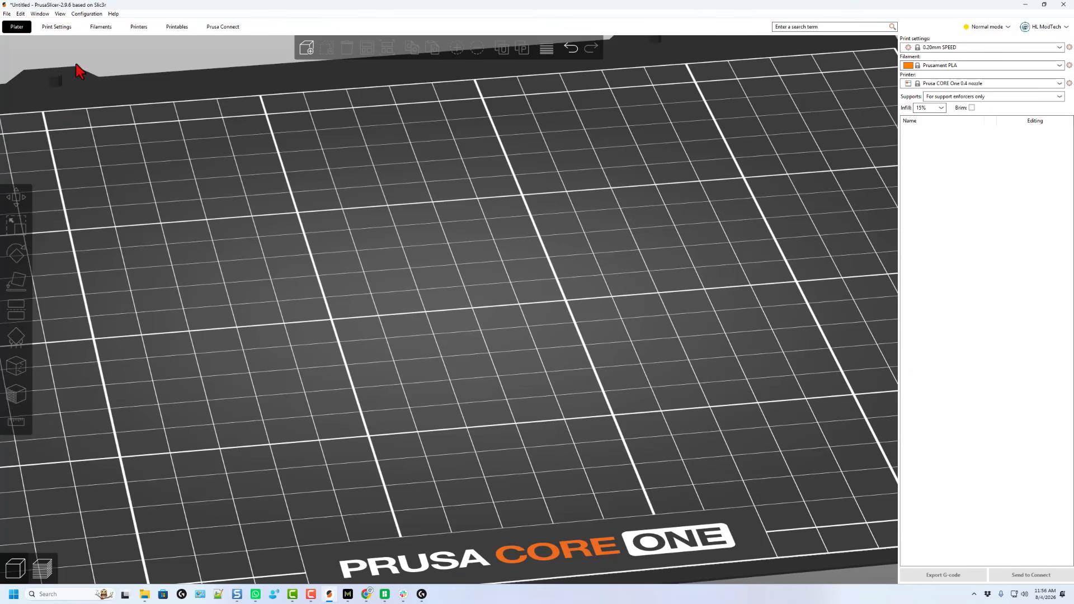
{"action": "left_click", "coordinate": [306, 50]}
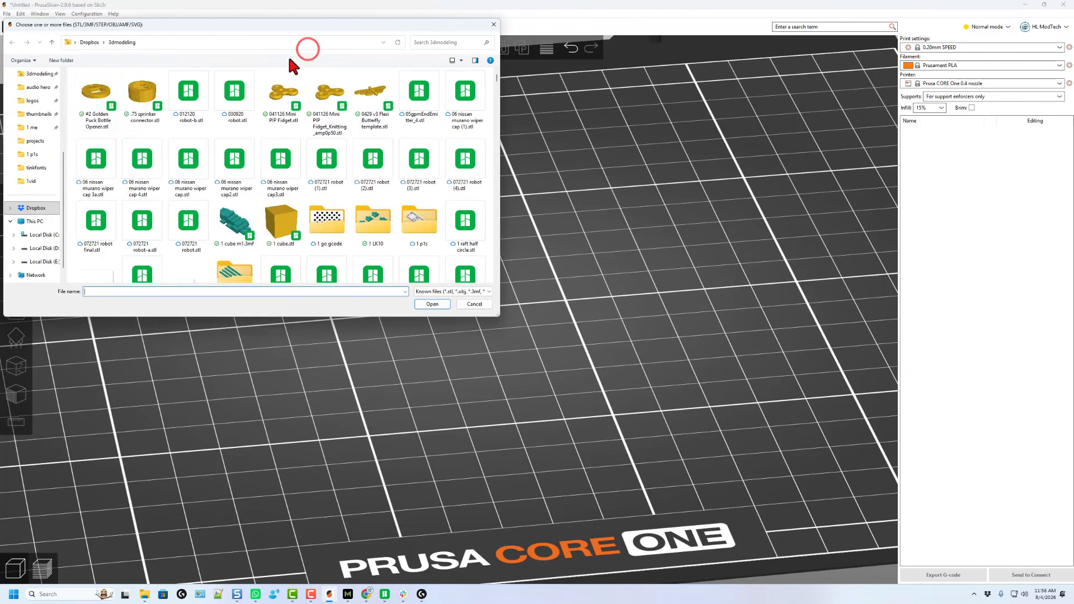
{"action": "left_click", "coordinate": [92, 93]}
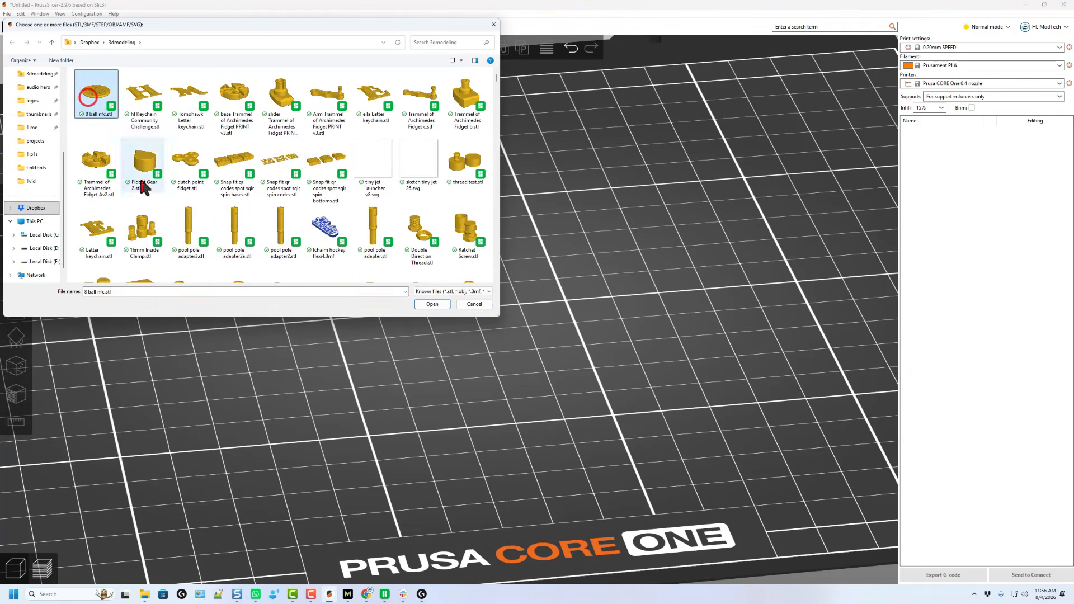
{"action": "left_click", "coordinate": [432, 305]}
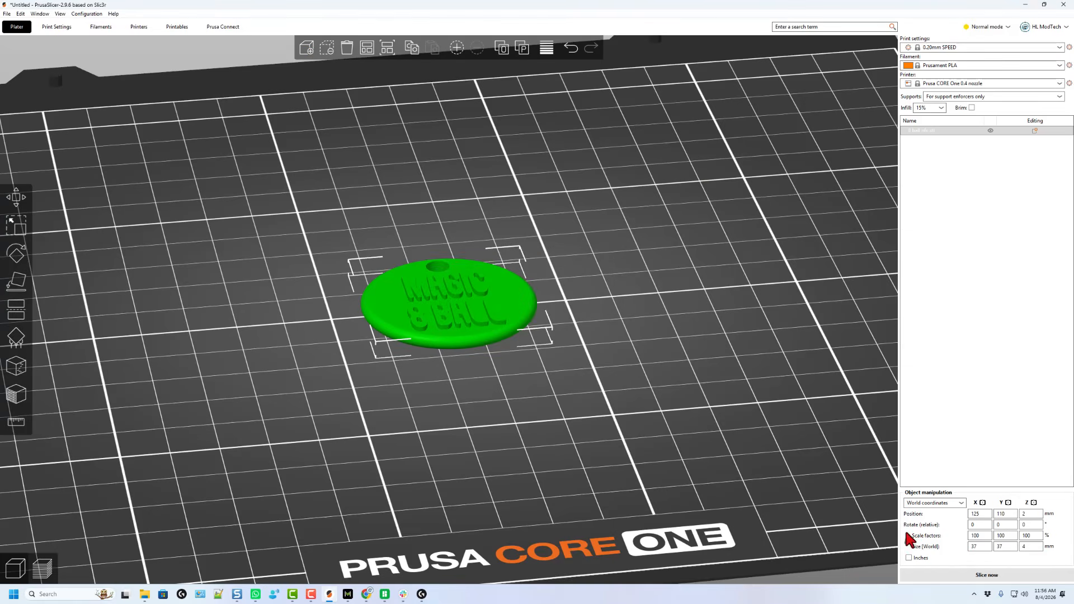
Slice the disc and remove the colour change set at the 3.20 mm layer.
{"action": "left_click", "coordinate": [962, 579]}
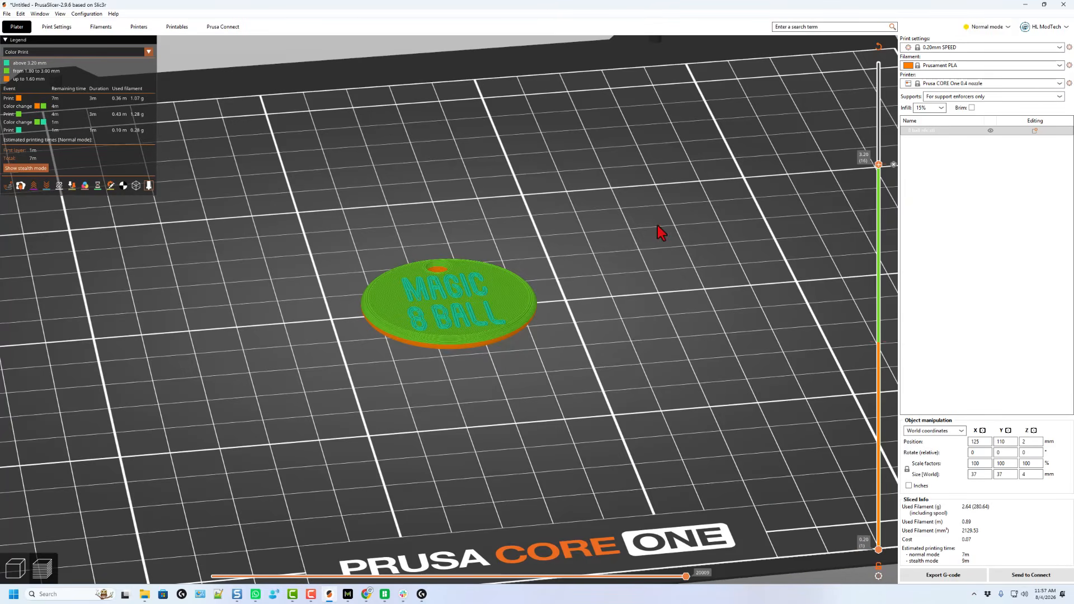
{"action": "left_click", "coordinate": [893, 164]}
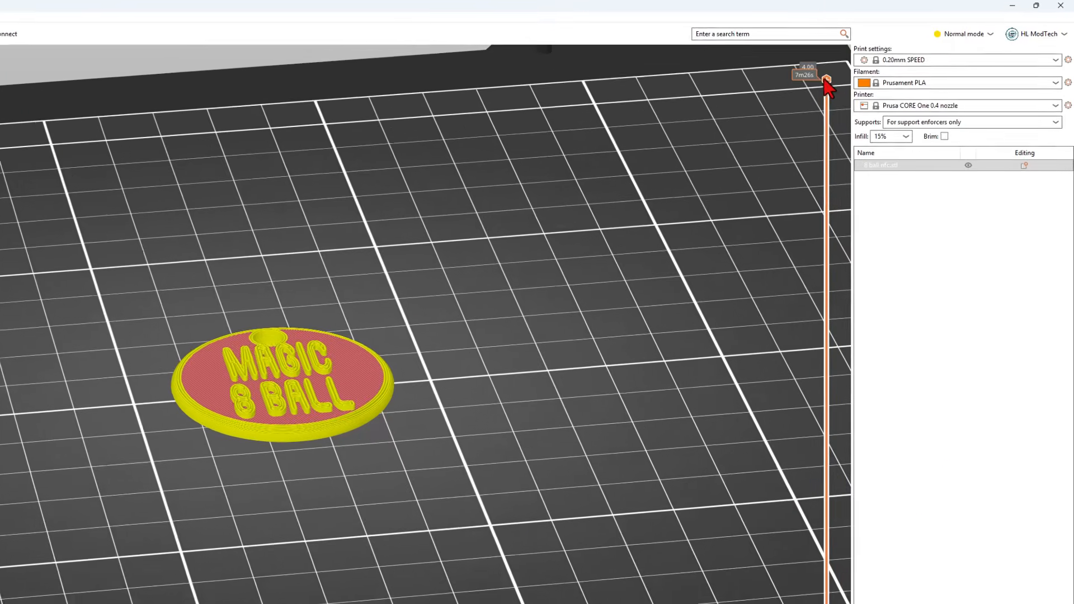
Add a print pause at the 2.00 mm layer with the message "Place nfc in slots and resume printing".
{"action": "left_click_drag", "start_coordinate": [879, 63], "coordinate": [889, 122]}
{"action": "left_click_drag", "start_coordinate": [836, 162], "coordinate": [838, 418]}
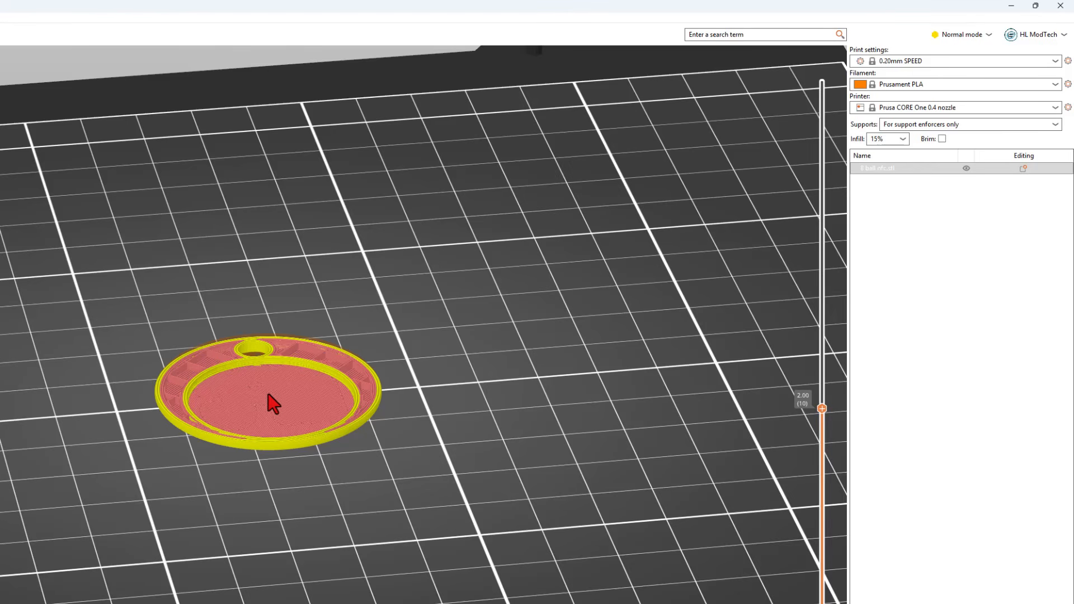
{"action": "right_click", "coordinate": [823, 410]}
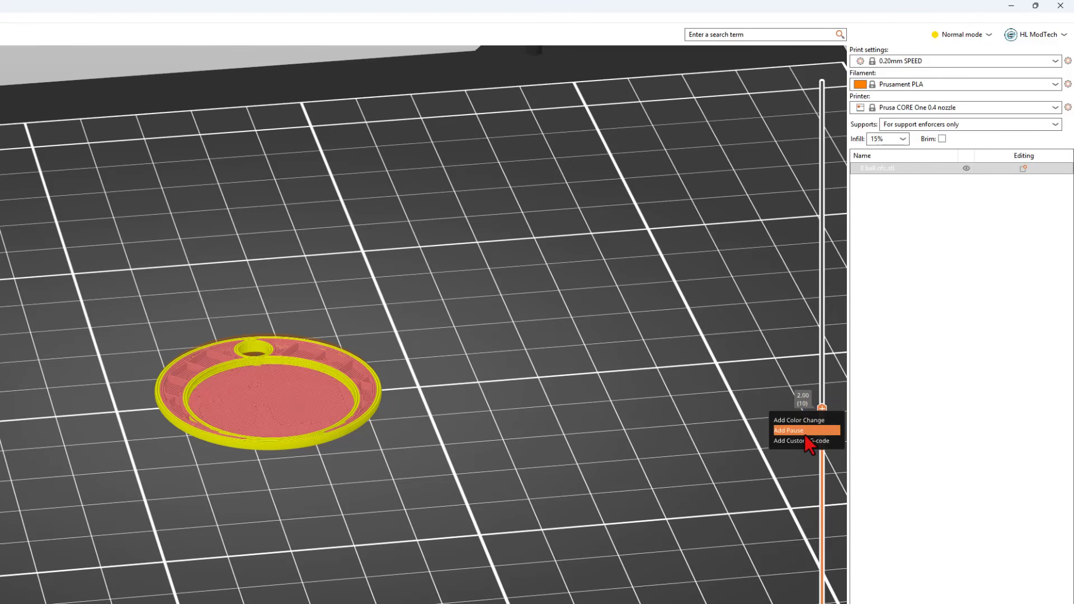
{"action": "left_click", "coordinate": [806, 431]}
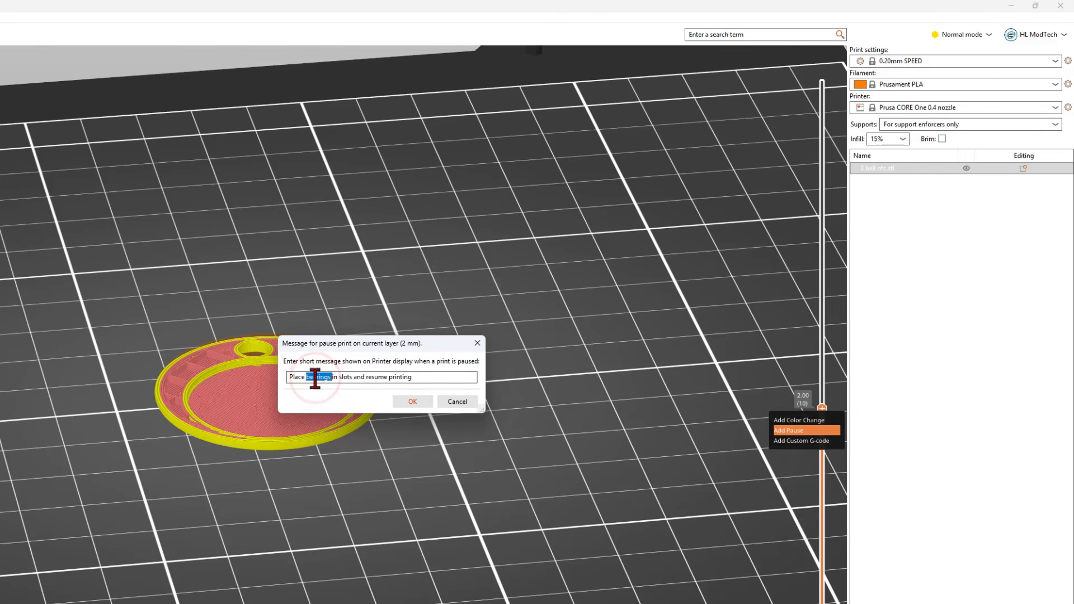
{"action": "type", "text": "nfc"}
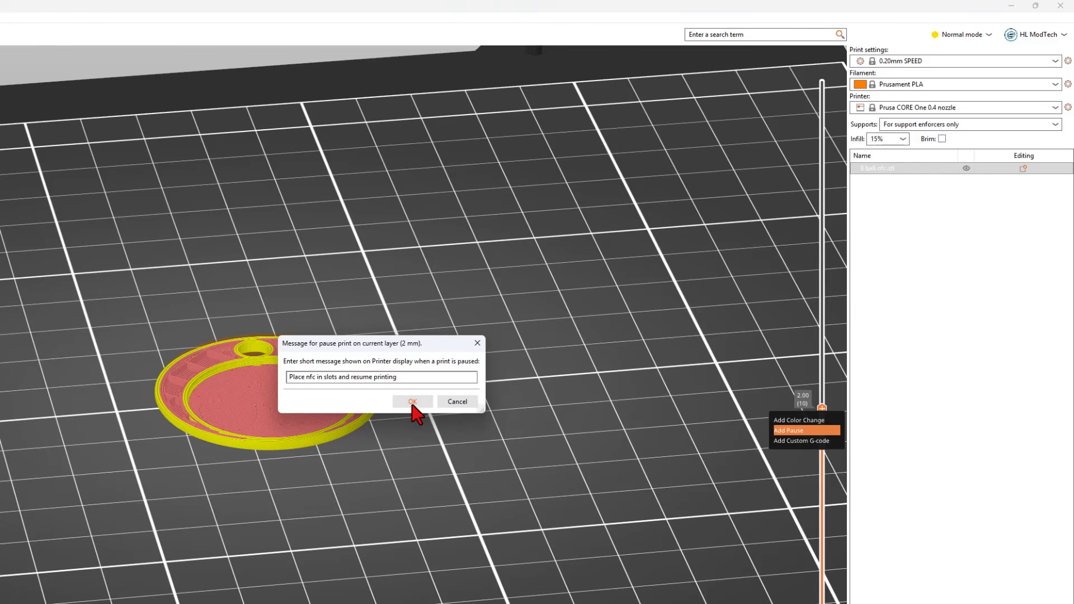
{"action": "left_click", "coordinate": [412, 404]}
Add a colour change at the 3.20 mm layer and preview the disc up to the 4.00 mm layer.
{"action": "left_click_drag", "start_coordinate": [820, 292], "coordinate": [826, 211]}
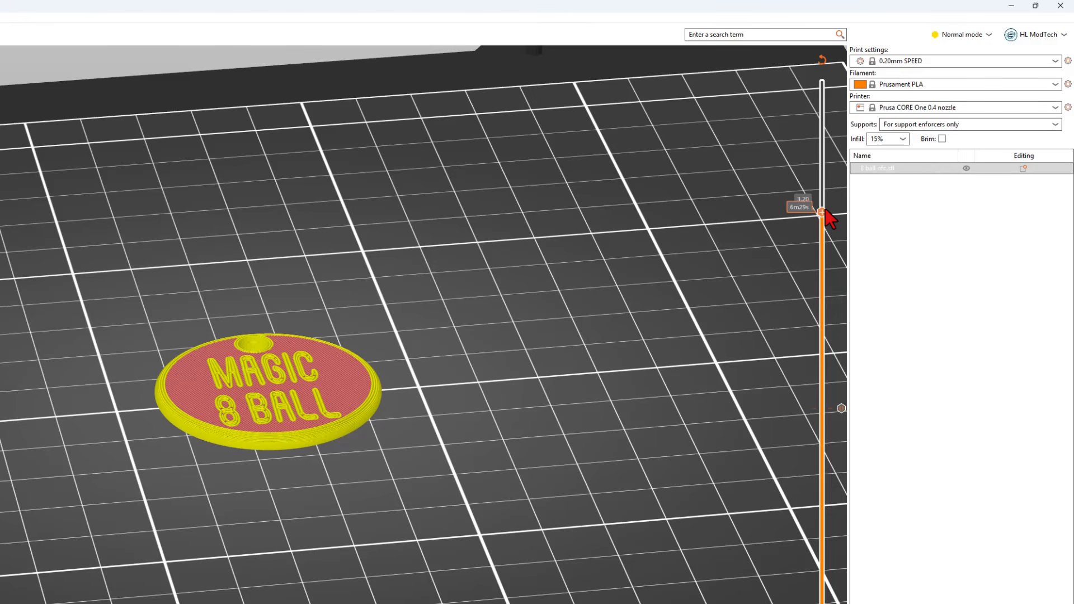
{"action": "right_click", "coordinate": [822, 213]}
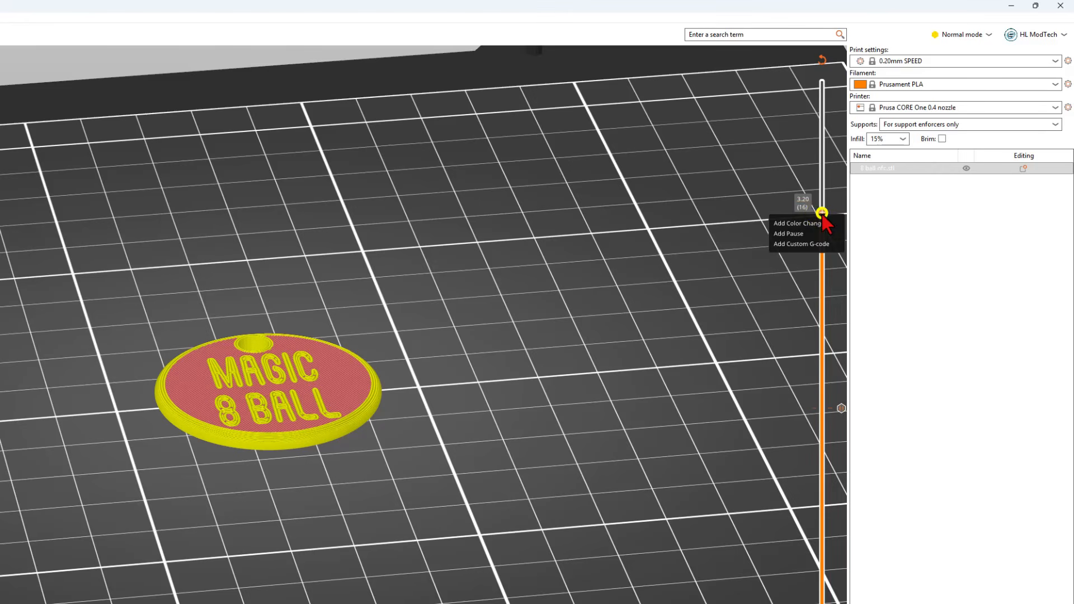
{"action": "left_click", "coordinate": [790, 224]}
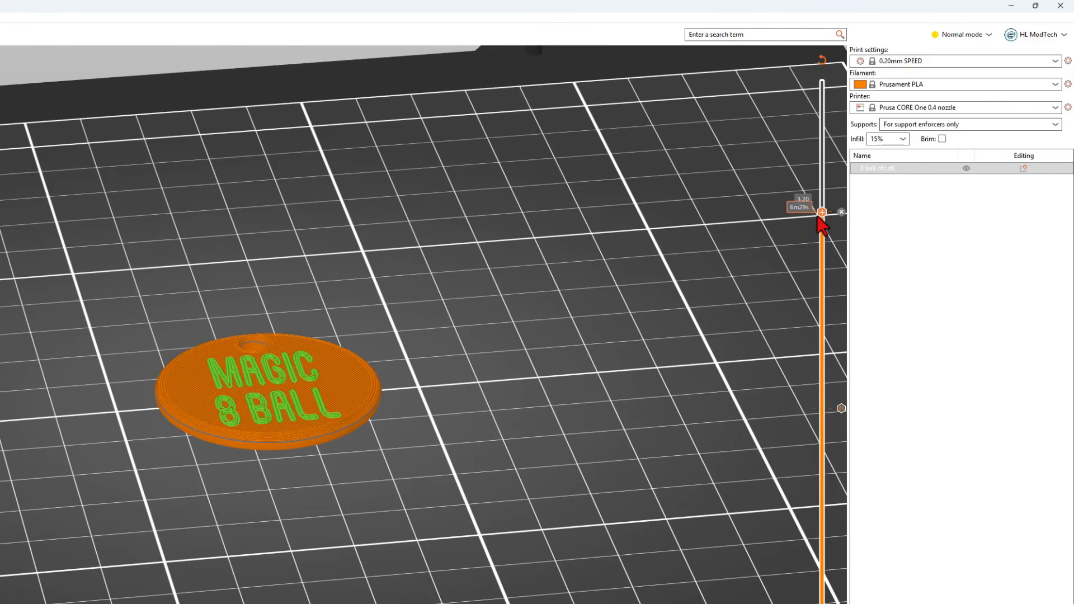
{"action": "left_click_drag", "start_coordinate": [825, 213], "coordinate": [828, 94]}
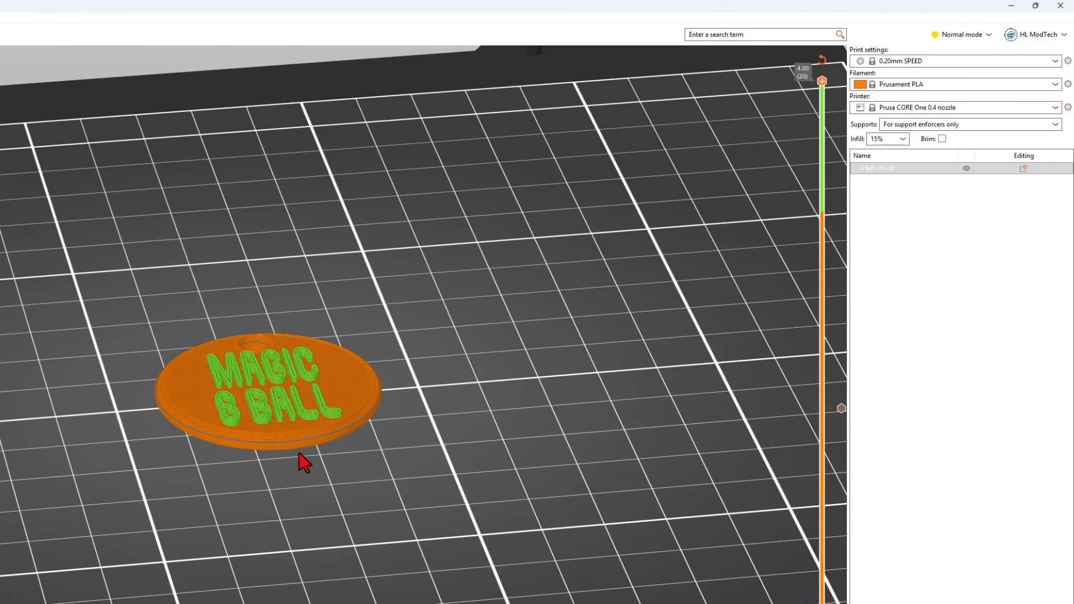
{"action": "left_click_drag", "start_coordinate": [306, 459], "coordinate": [333, 473]}
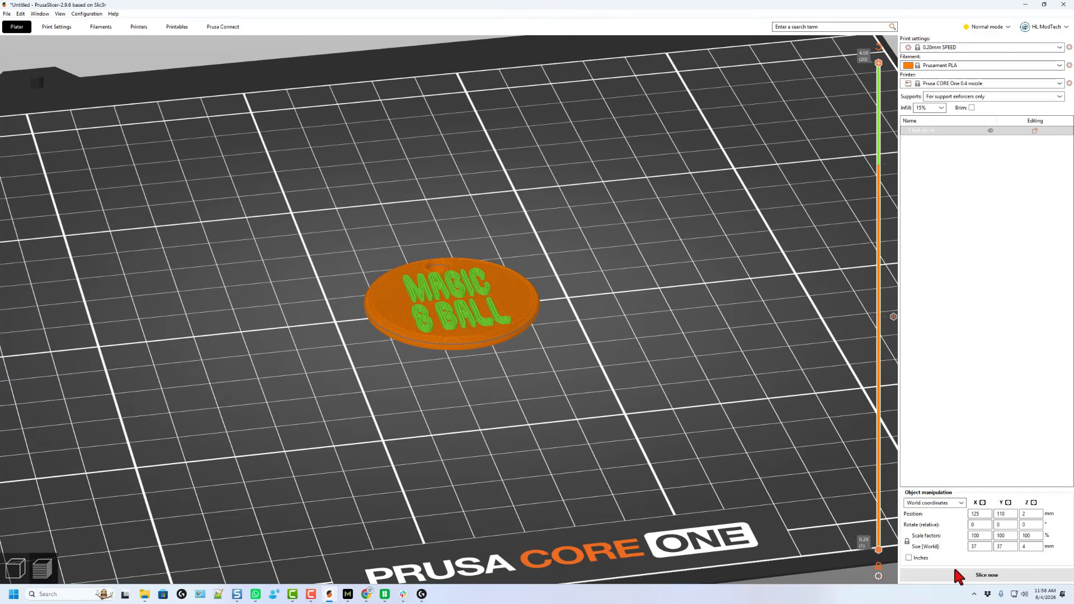
Slice the disc and send it through Prusa Connect to the HLMTCore1+ printer with "Set ready and print now".
{"action": "left_click", "coordinate": [955, 571]}
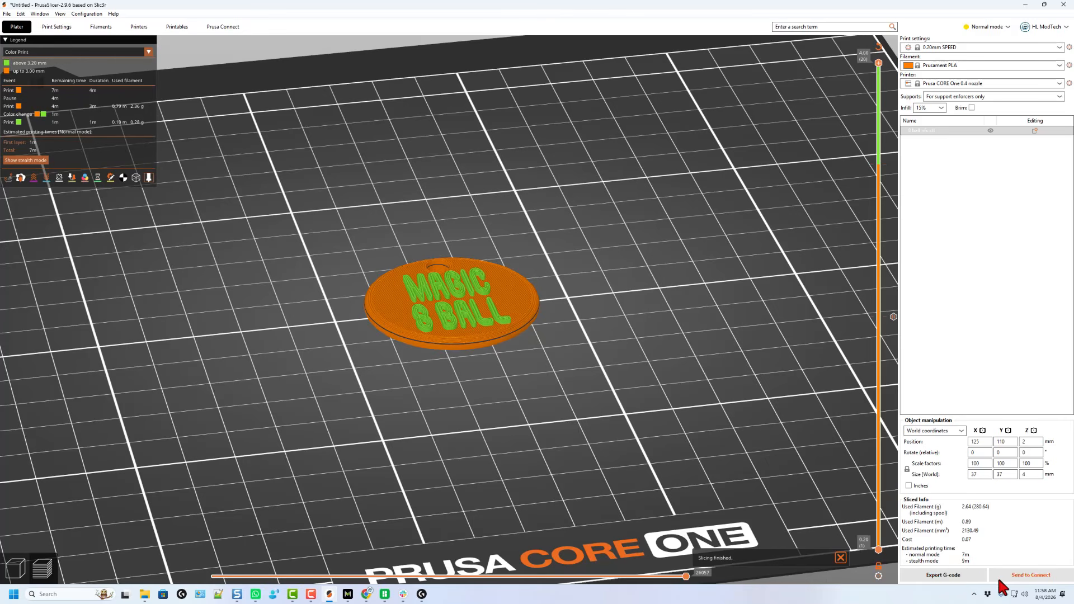
{"action": "left_click", "coordinate": [1005, 577]}
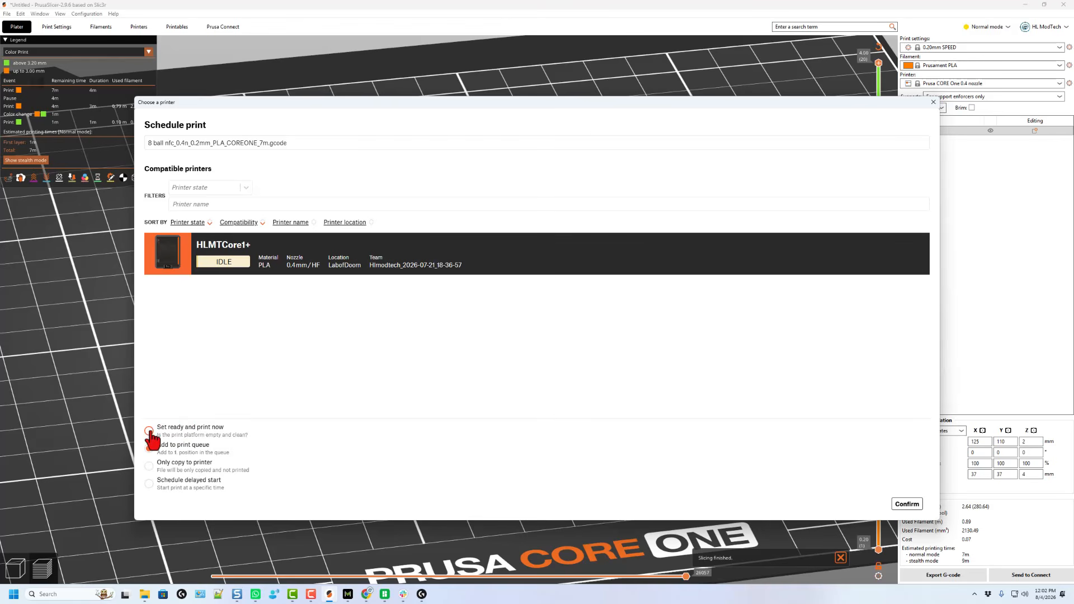
{"action": "left_click", "coordinate": [907, 505]}
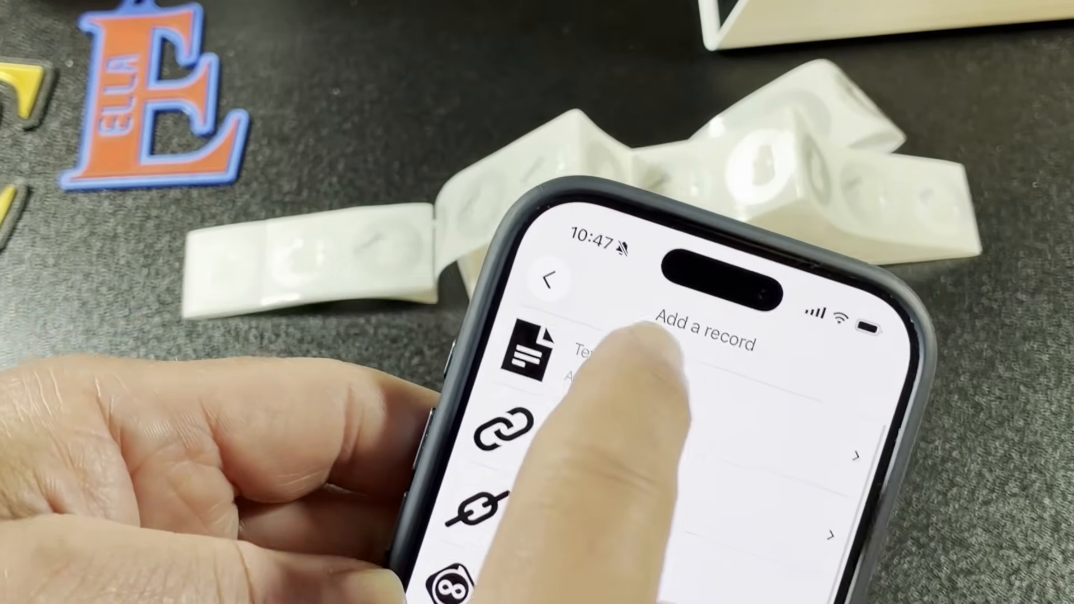
{"action": "left_click", "coordinate": [593, 345]}
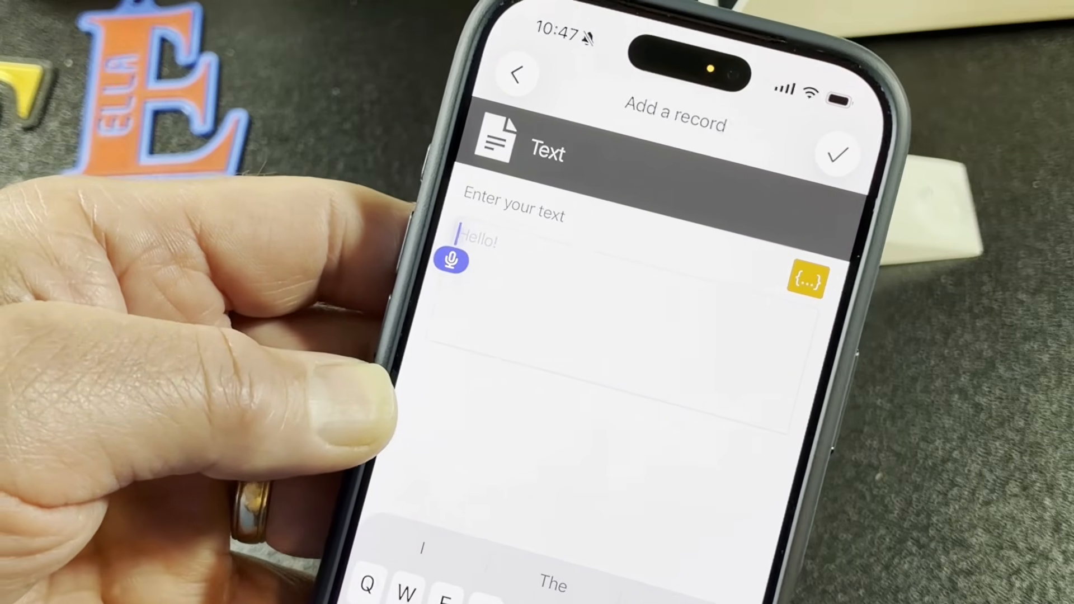
{"action": "type", "text": "Ask the eight ball a question."}
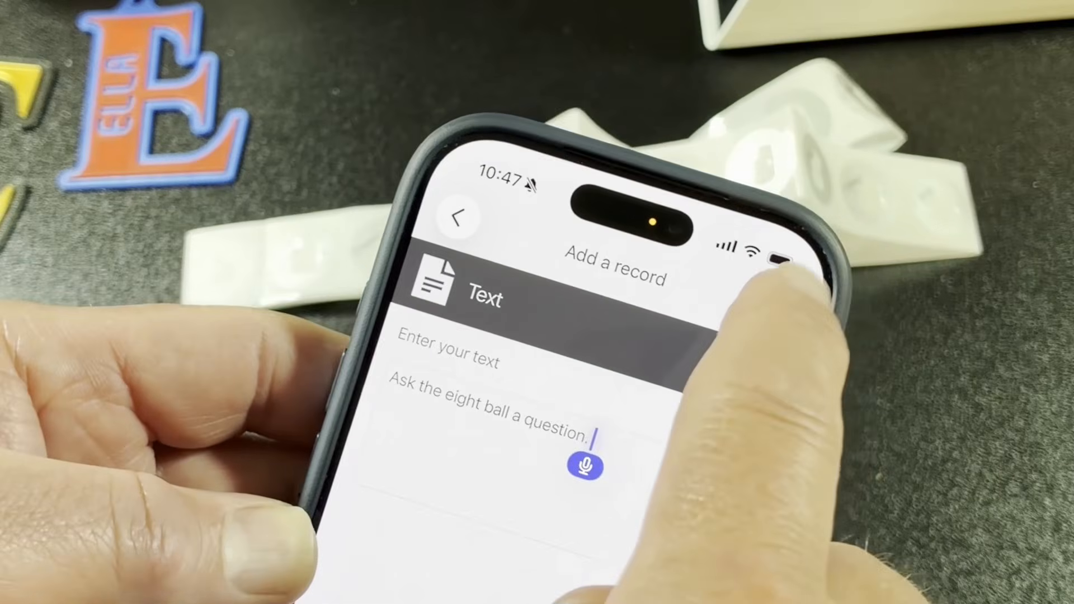
{"action": "left_click", "coordinate": [783, 262]}
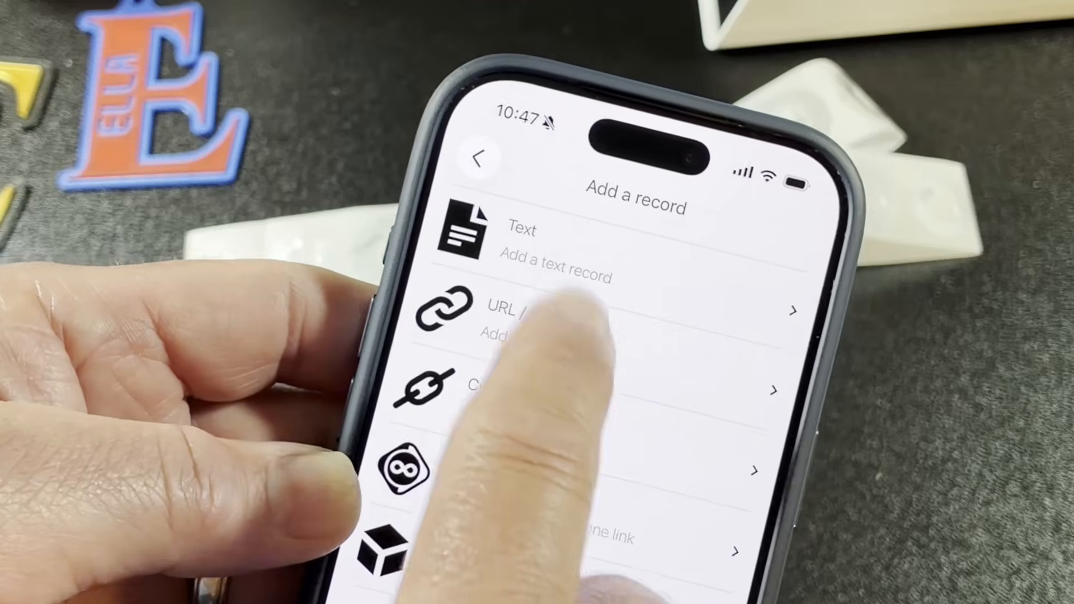
{"action": "left_click", "coordinate": [554, 358]}
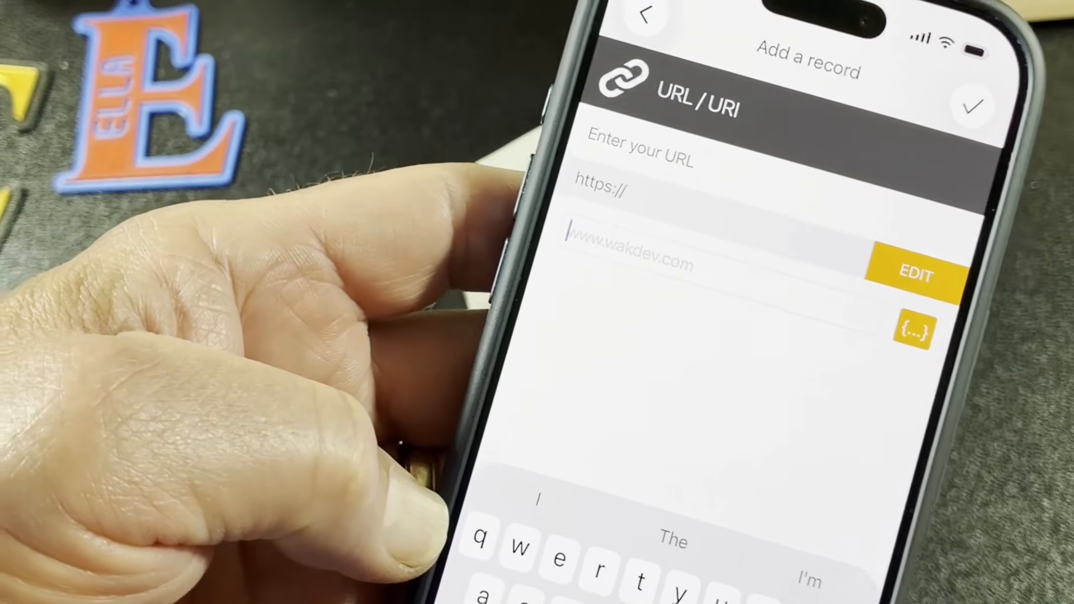
{"action": "type", "text": "i"}
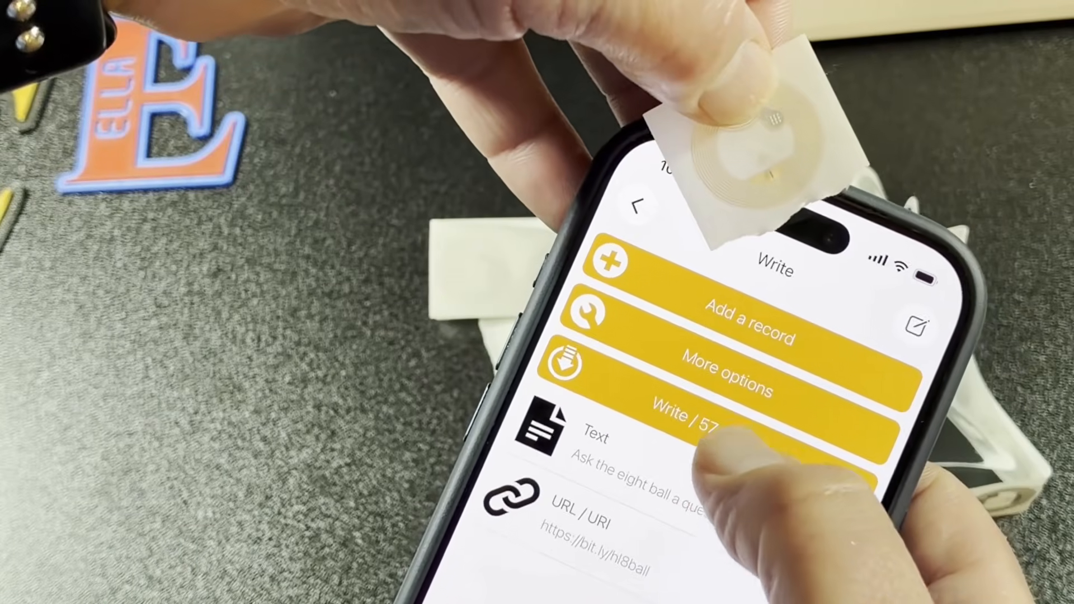
{"action": "left_click", "coordinate": [719, 439]}
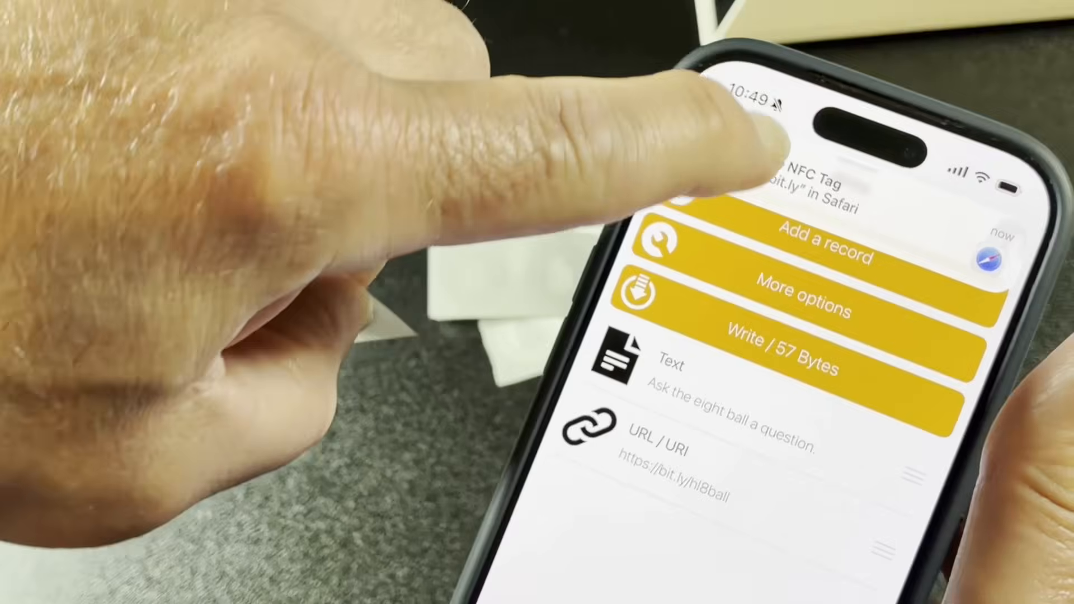
{"action": "left_click", "coordinate": [806, 221]}
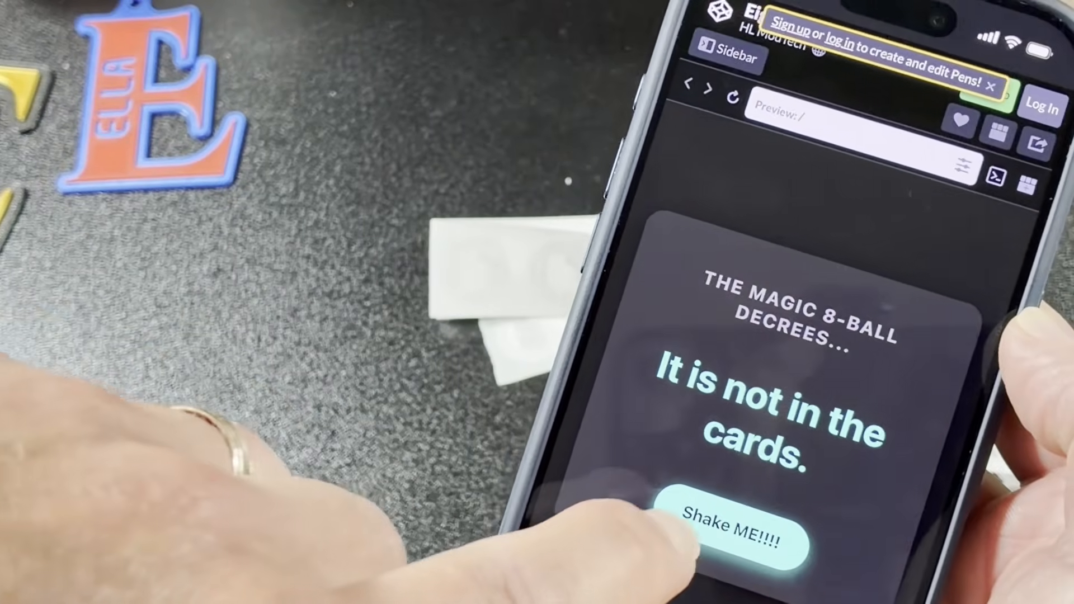
{"action": "left_click", "coordinate": [717, 529]}
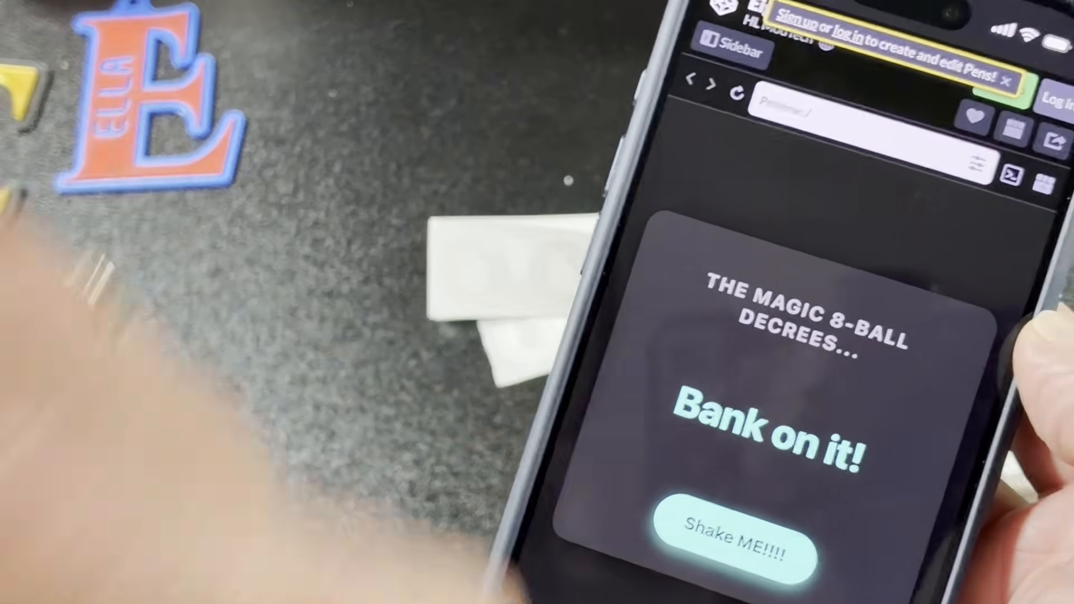